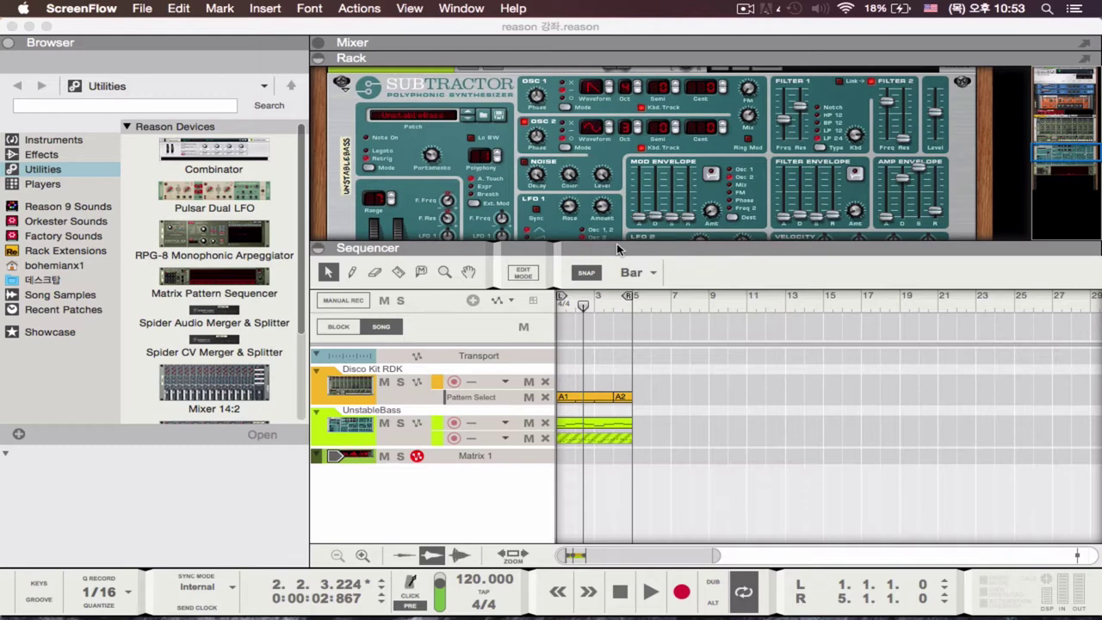
Step: Play the song from the beginning through nearly the whole four-bar loop and stop playback
left_click(618, 593)
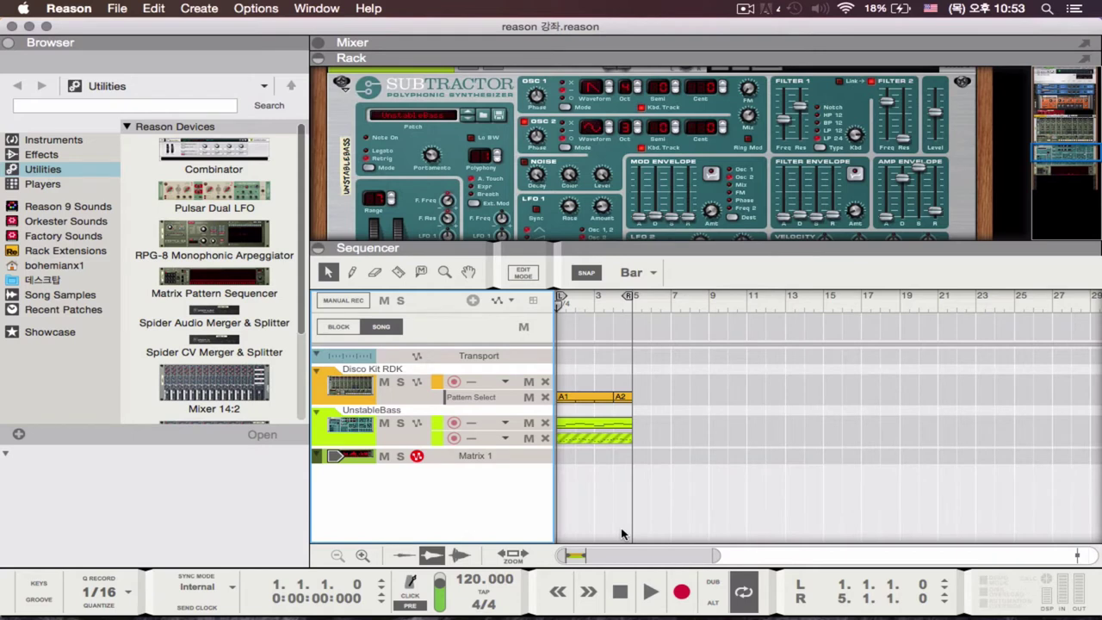
key("space")
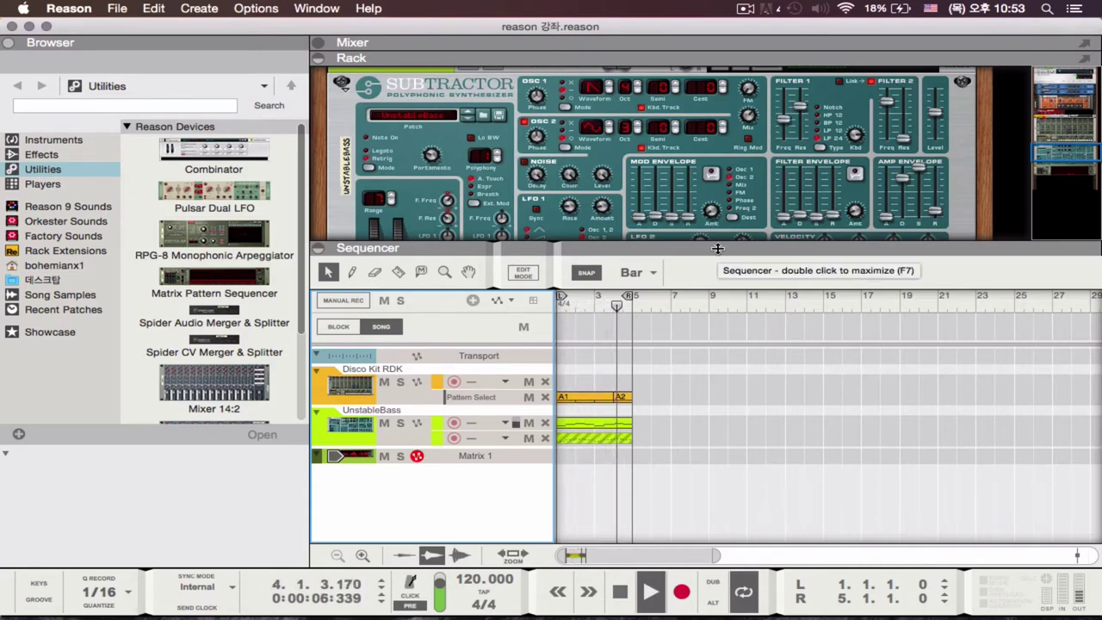
key("space")
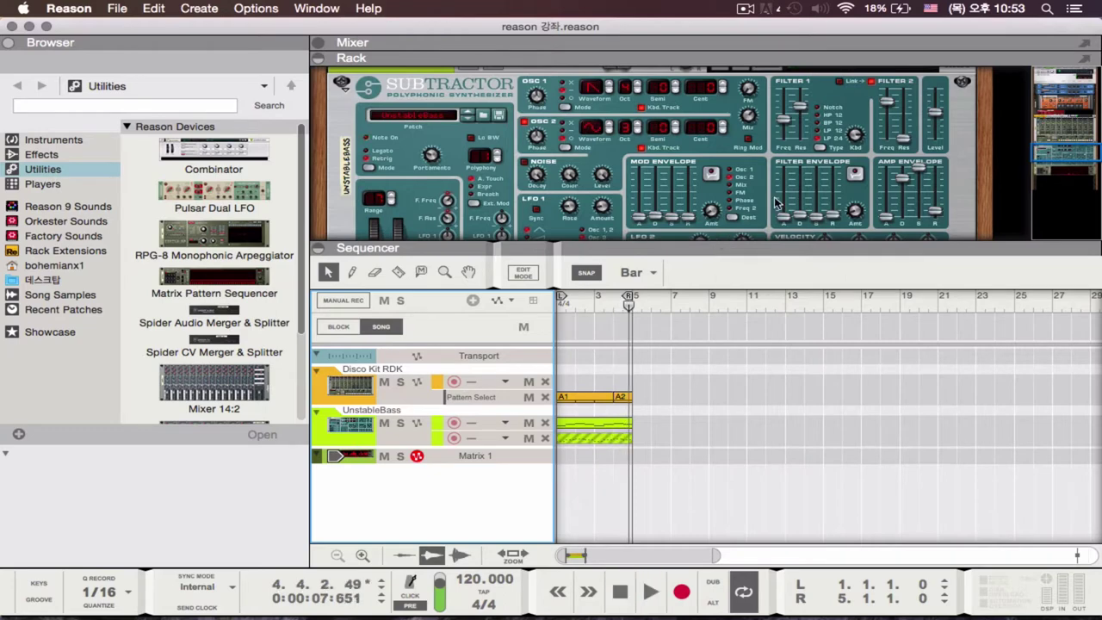
Step: Lower the mixer's master level to about -4 dB and return to the rack and sequencer
scroll(775, 196, "up", 5)
key("F5")
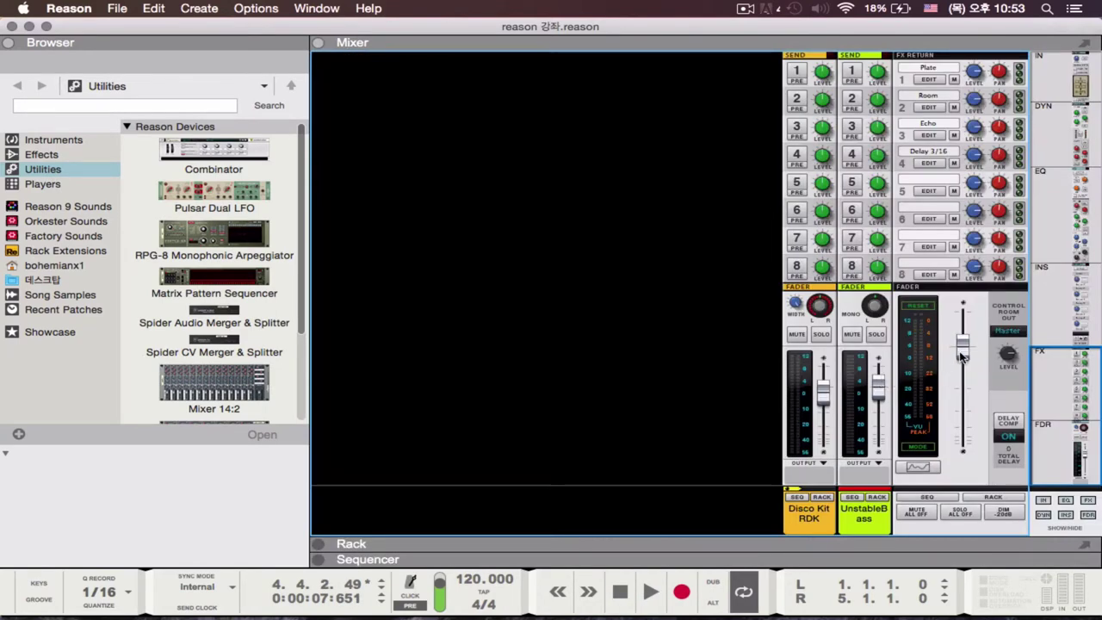
left_click_drag(963, 347, 963, 370)
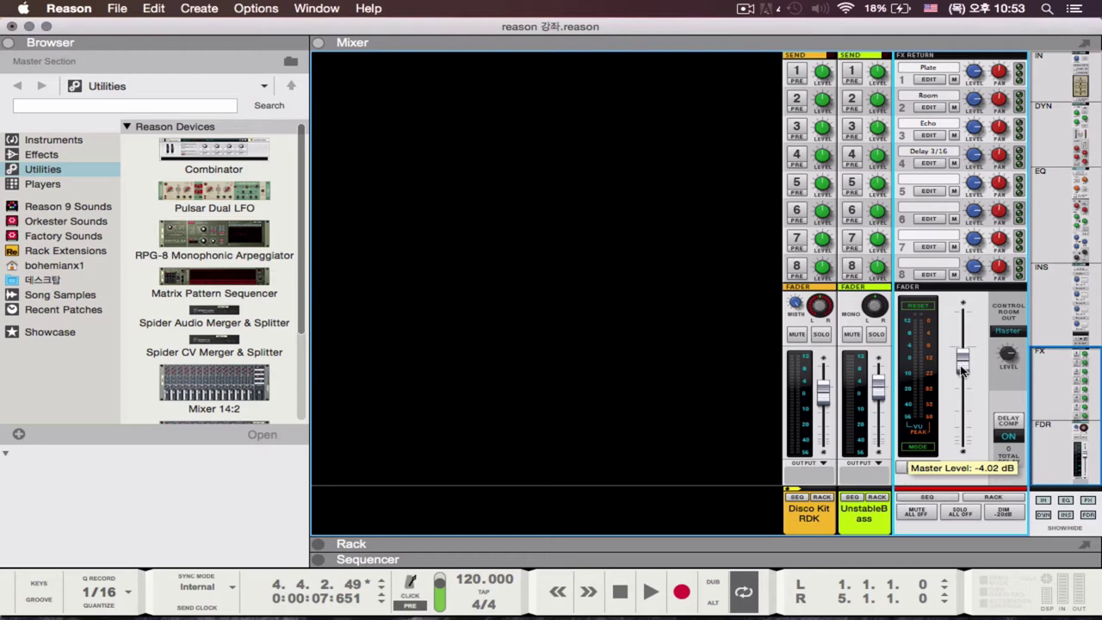
left_click_drag(963, 369, 963, 376)
key("F5")
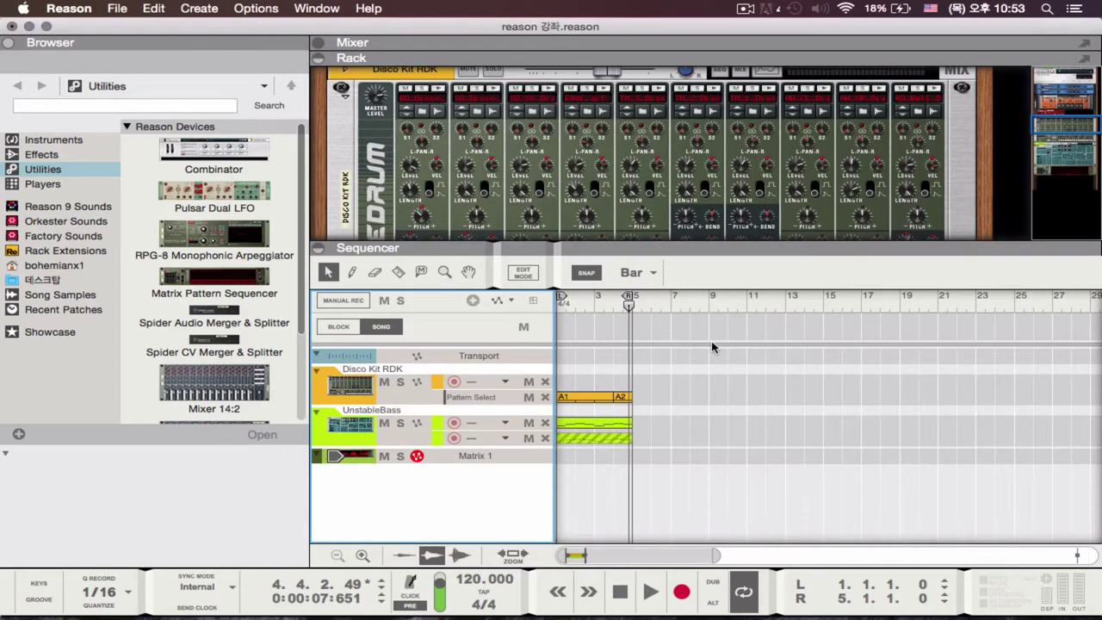
Step: View the mixer, rack and sequencer areas alone and in combination, finishing with the rack and sequencer shown together
key("F5")
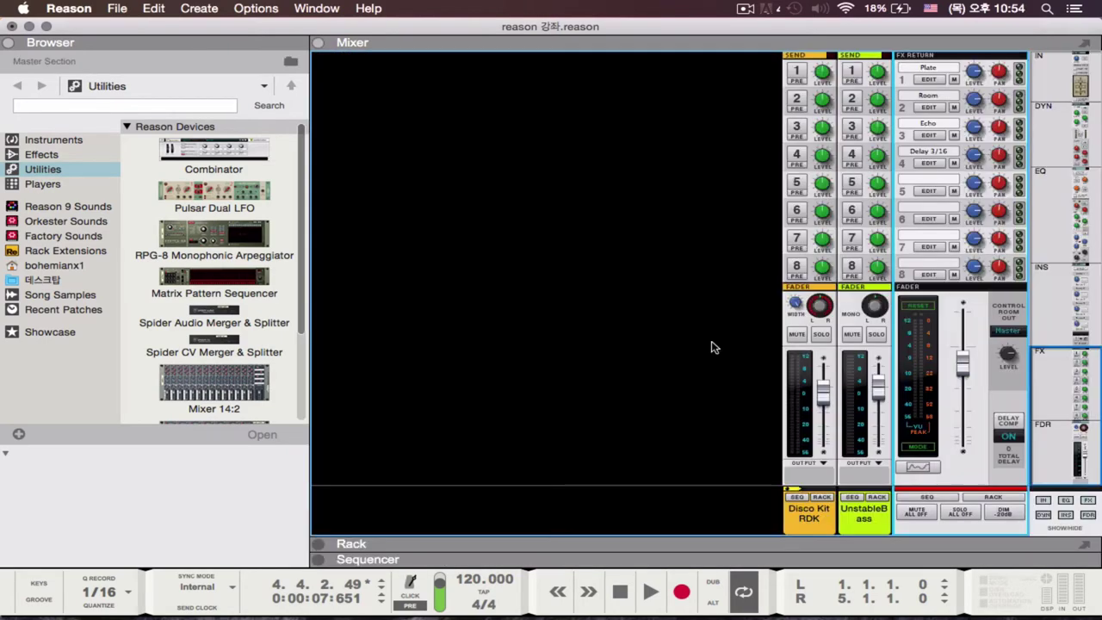
key("F5")
key("F6")
key("F7")
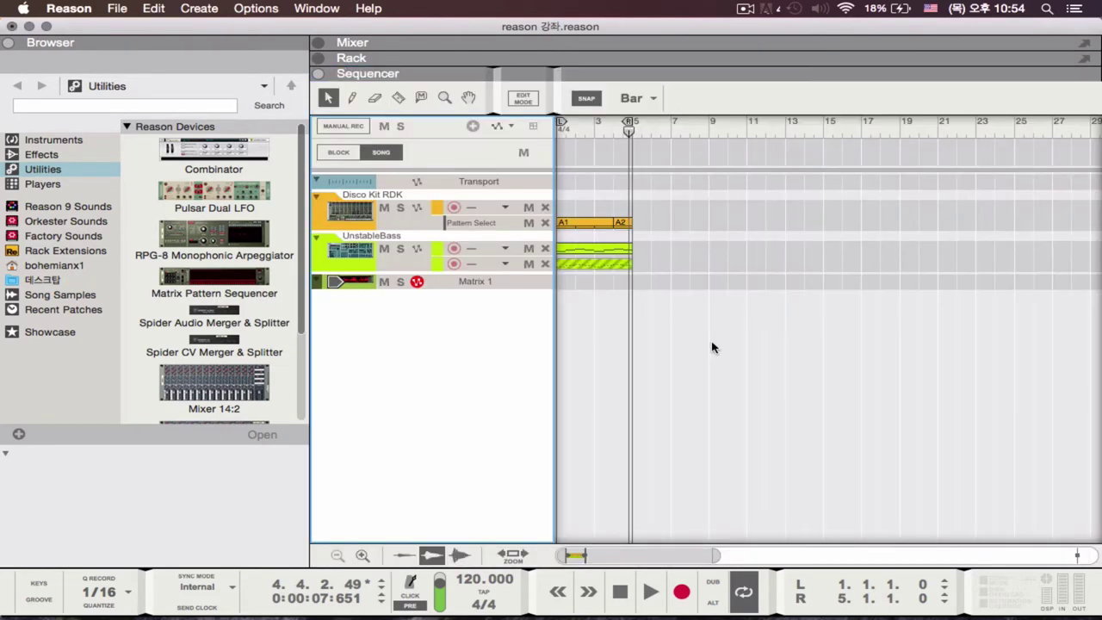
key("F6")
key("F5")
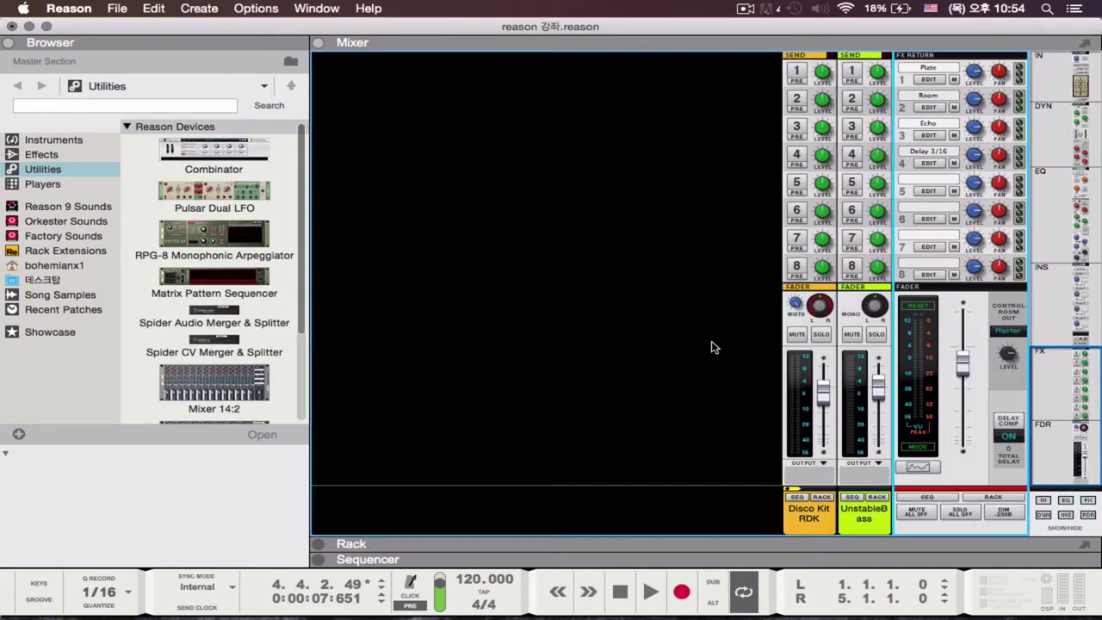
key("F6")
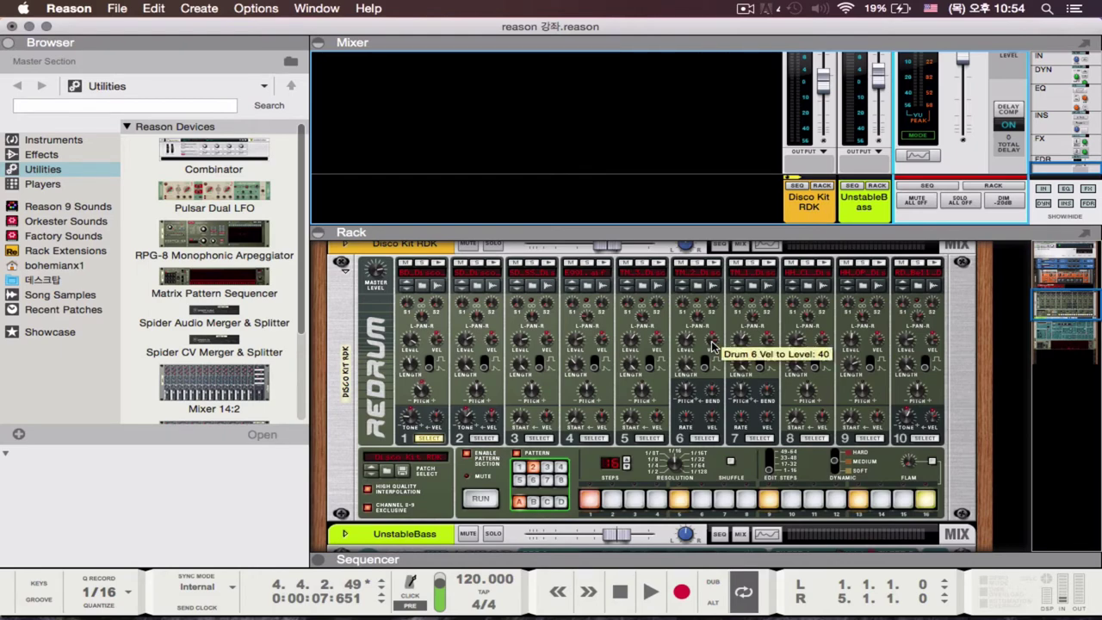
key("F7")
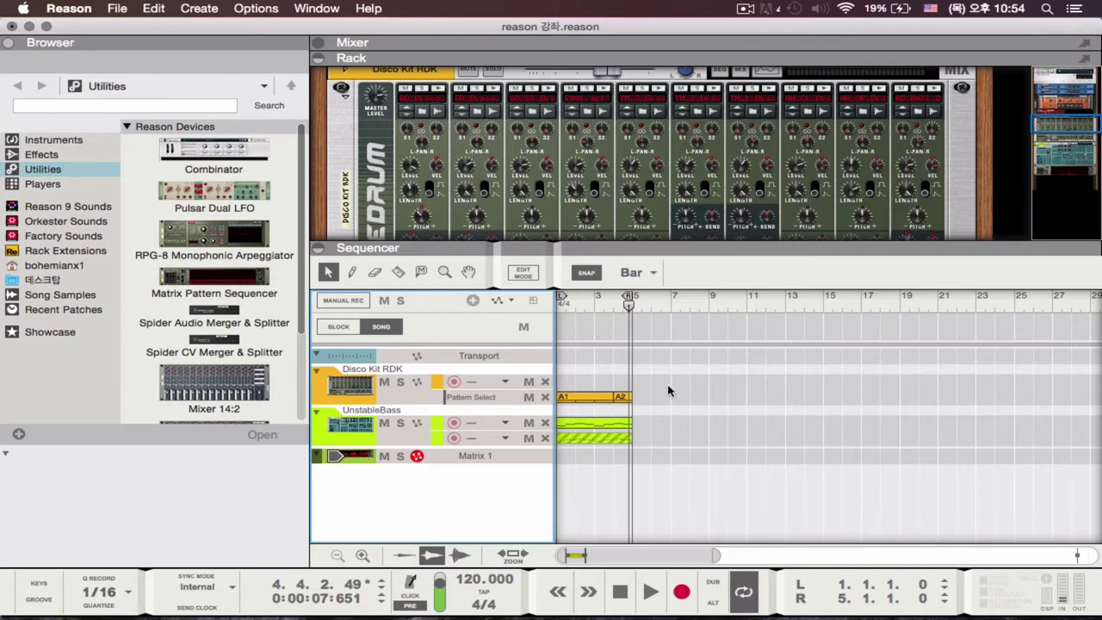
Step: Enlarge the rack area above the sequencer so the complete Matrix device fits in it
left_click_drag(618, 265, 617, 361)
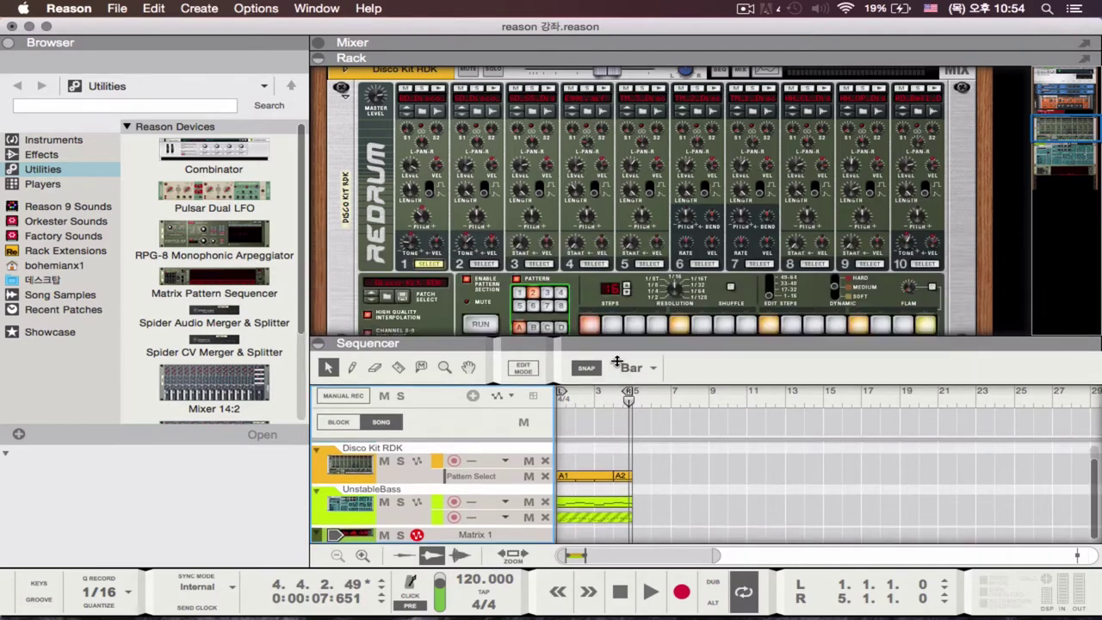
scroll(635, 343, "down", 5)
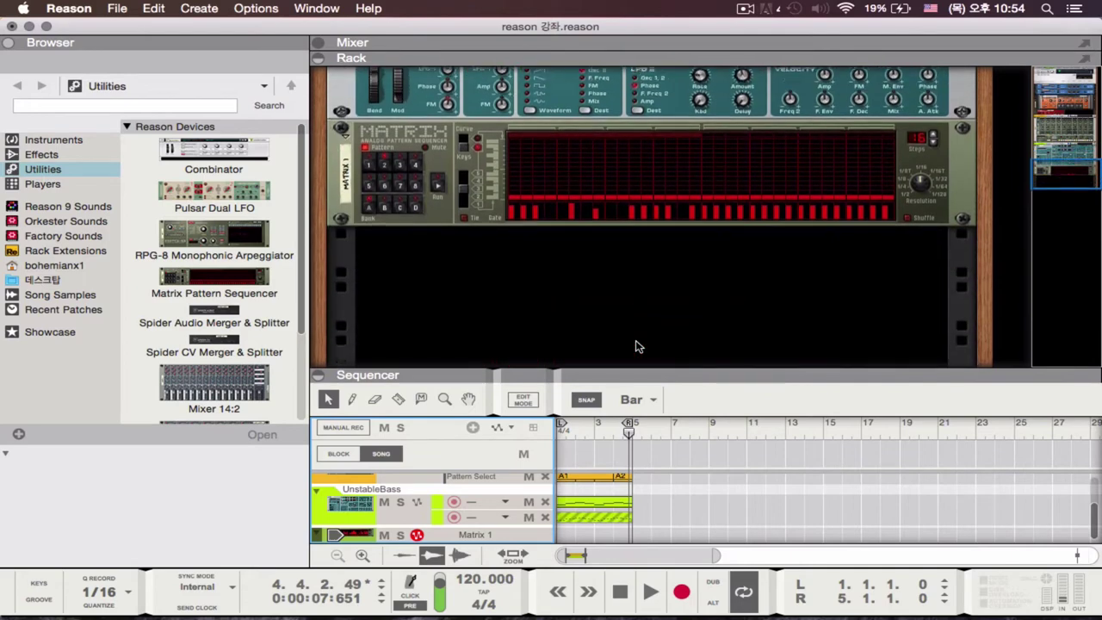
scroll(636, 347, "up", 4)
scroll(636, 347, "down", 4)
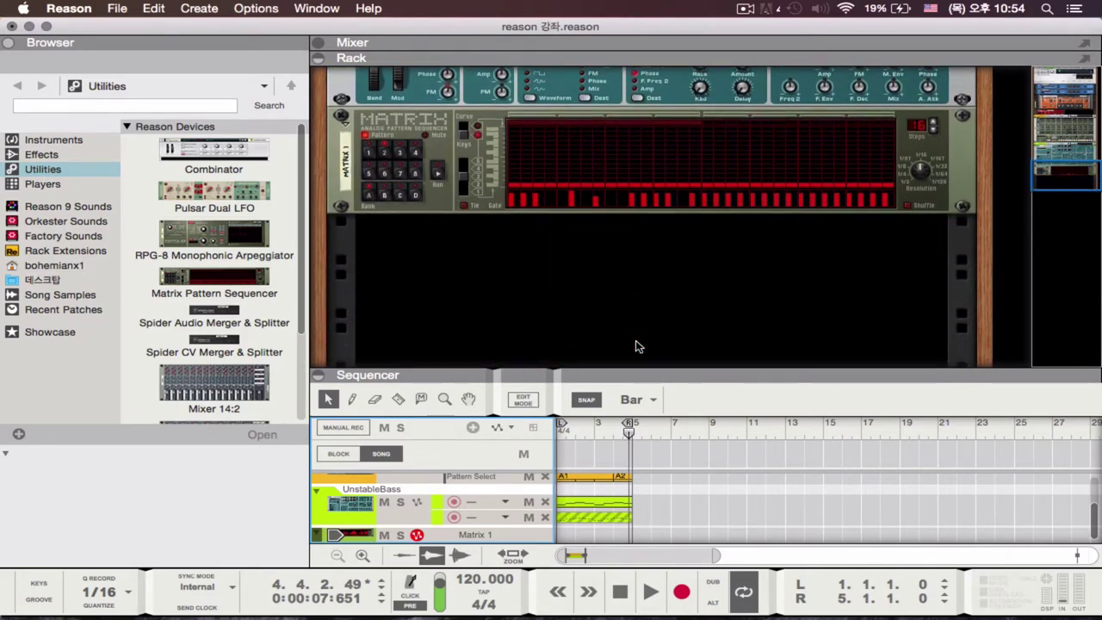
Step: Examine the CV cabling between the Matrix and the Subtractor at the rack's rear, along with both devices' front panels
key("Tab")
scroll(637, 346, "up", 4)
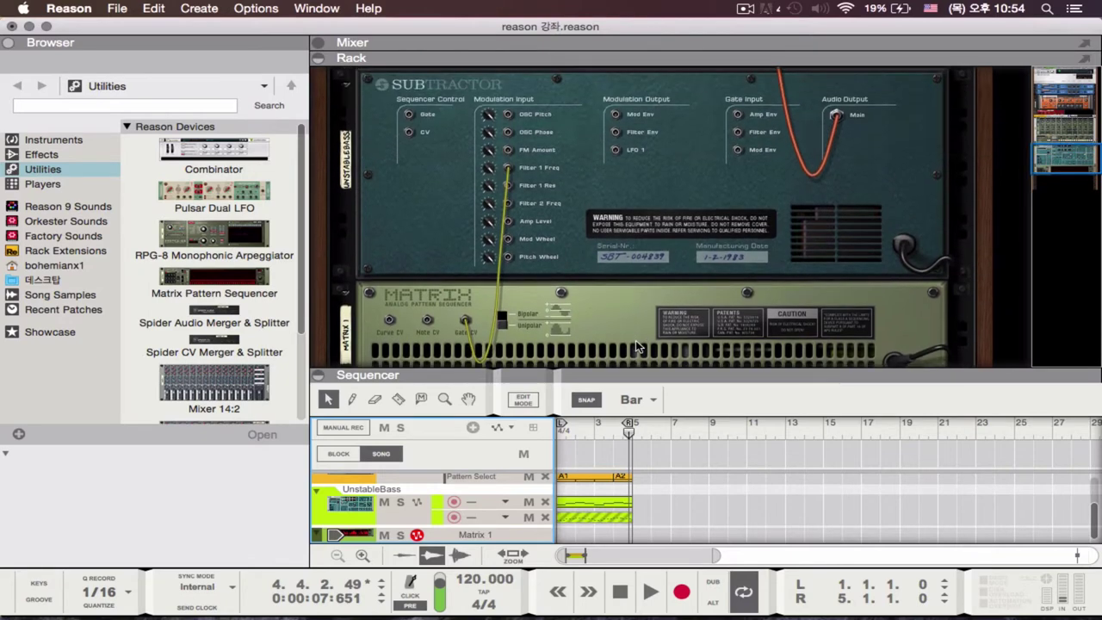
scroll(636, 340, "down", 1)
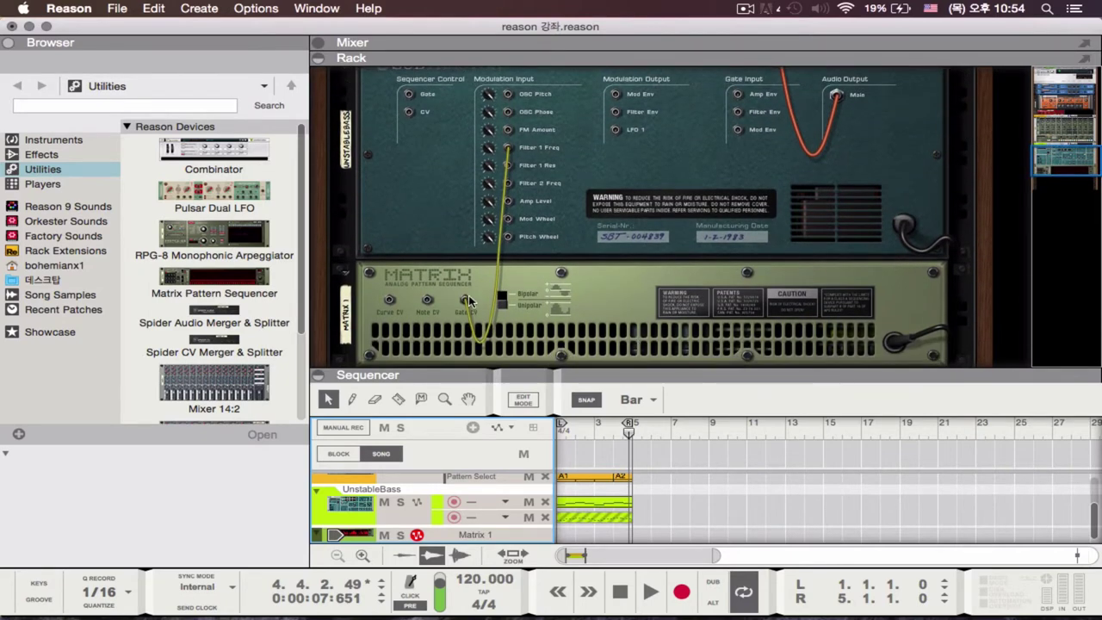
key("Tab")
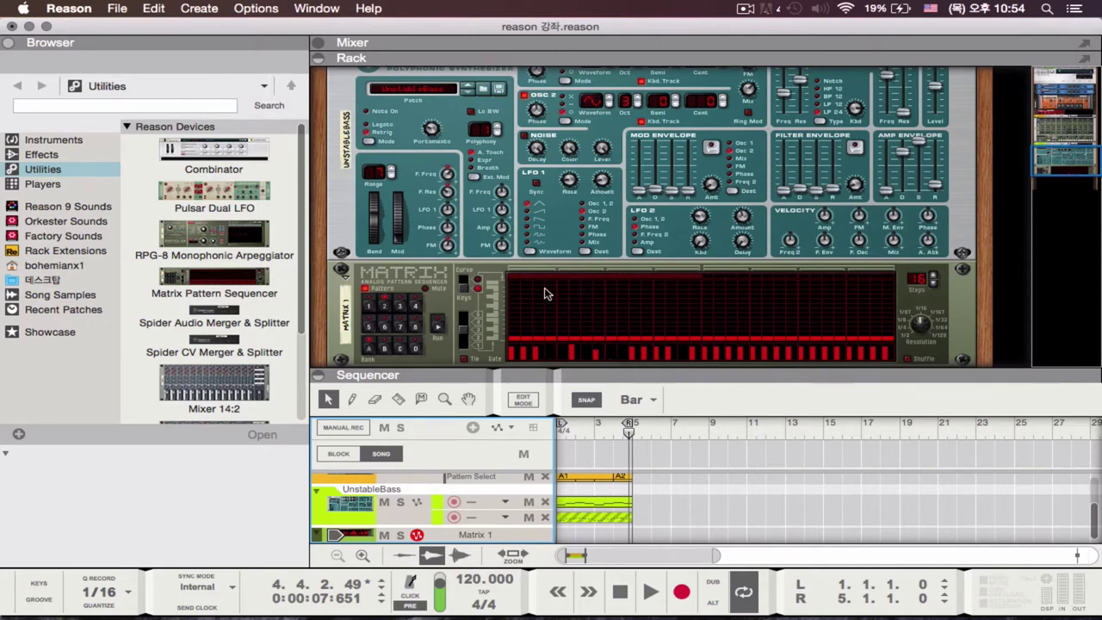
key("Tab")
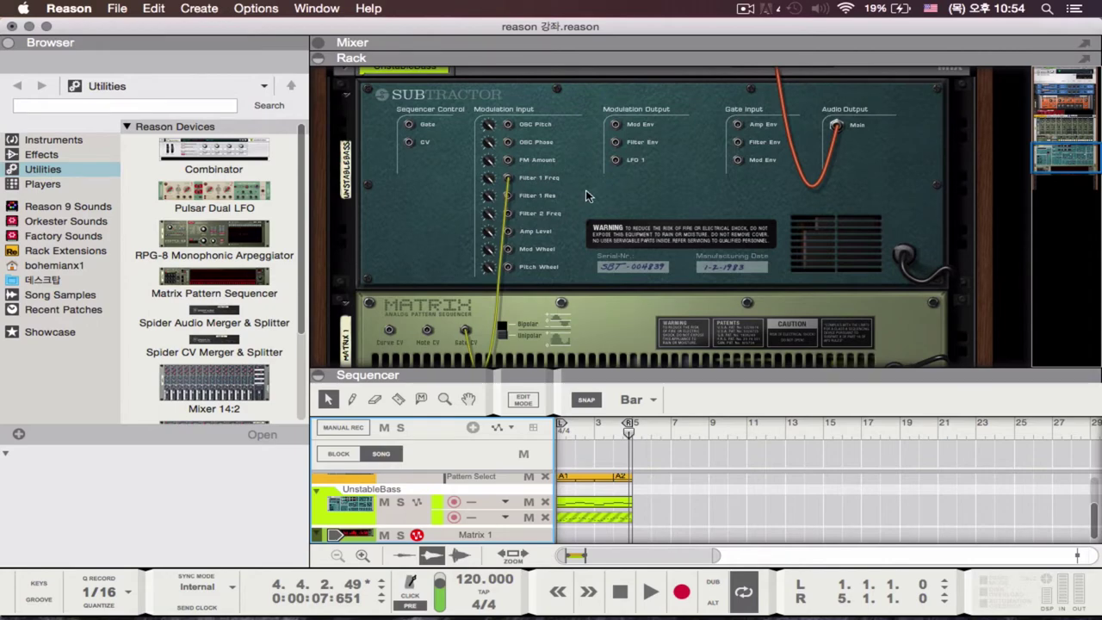
key("Tab")
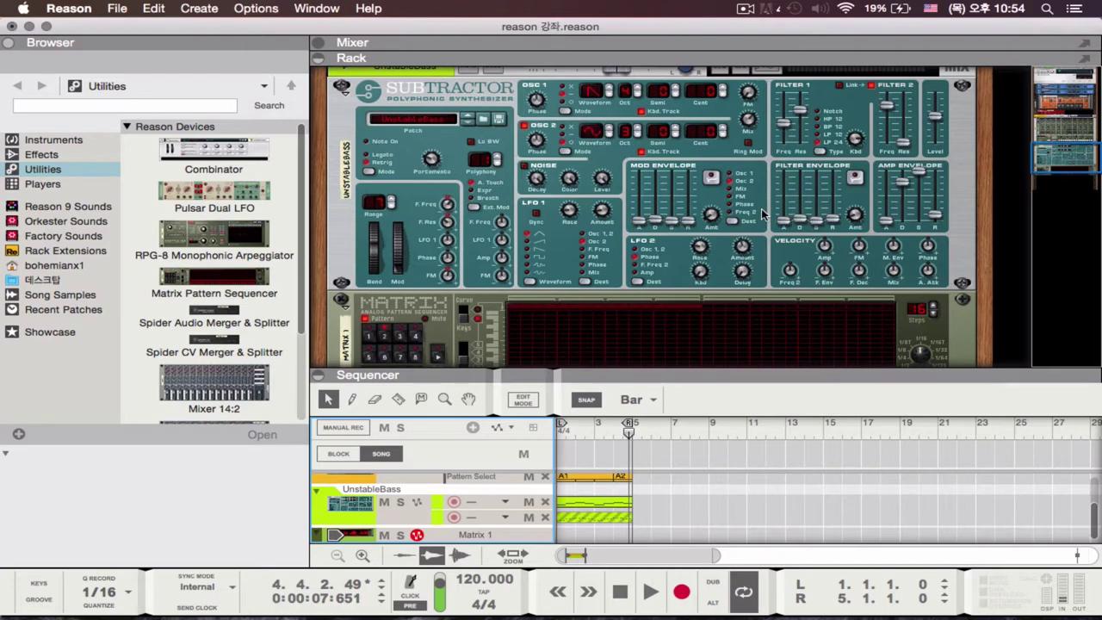
scroll(765, 215, "down", 5)
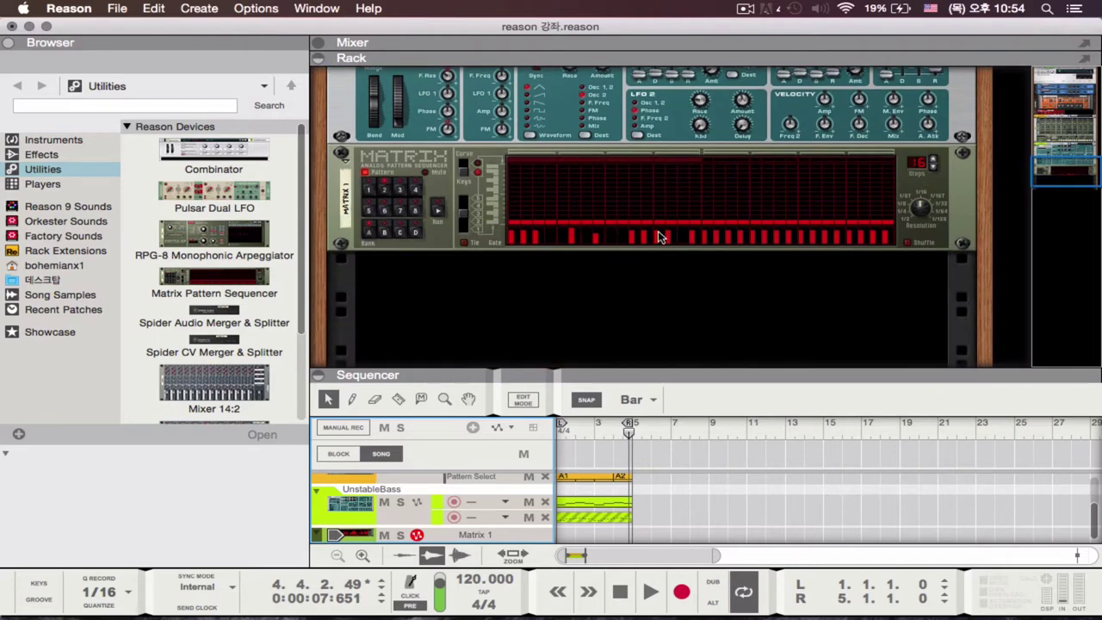
scroll(643, 238, "up", 5)
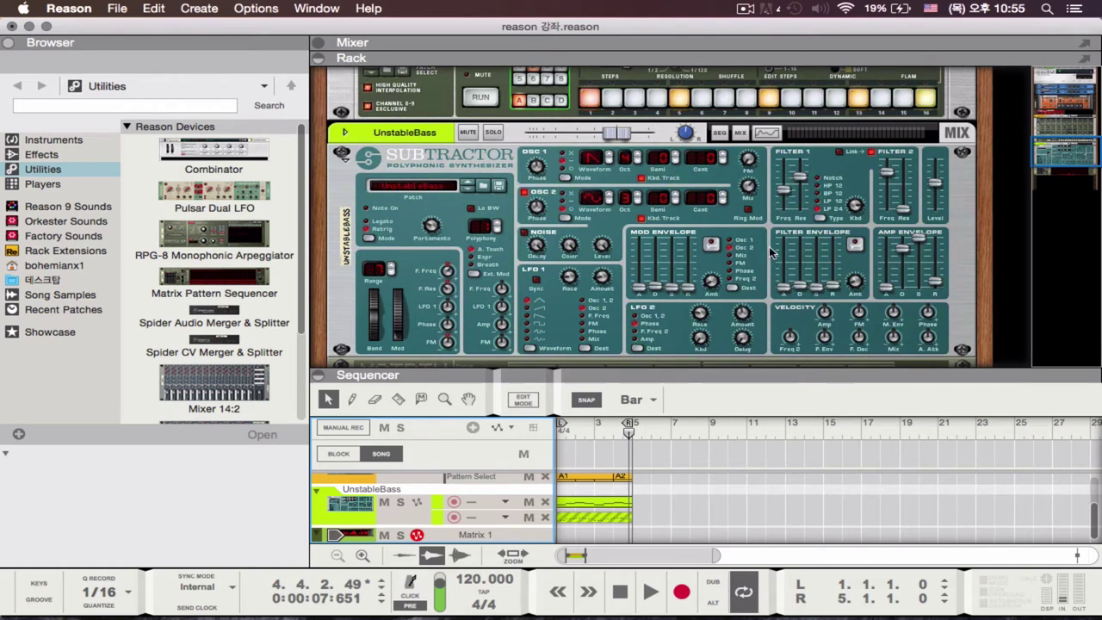
scroll(773, 253, "down", 4)
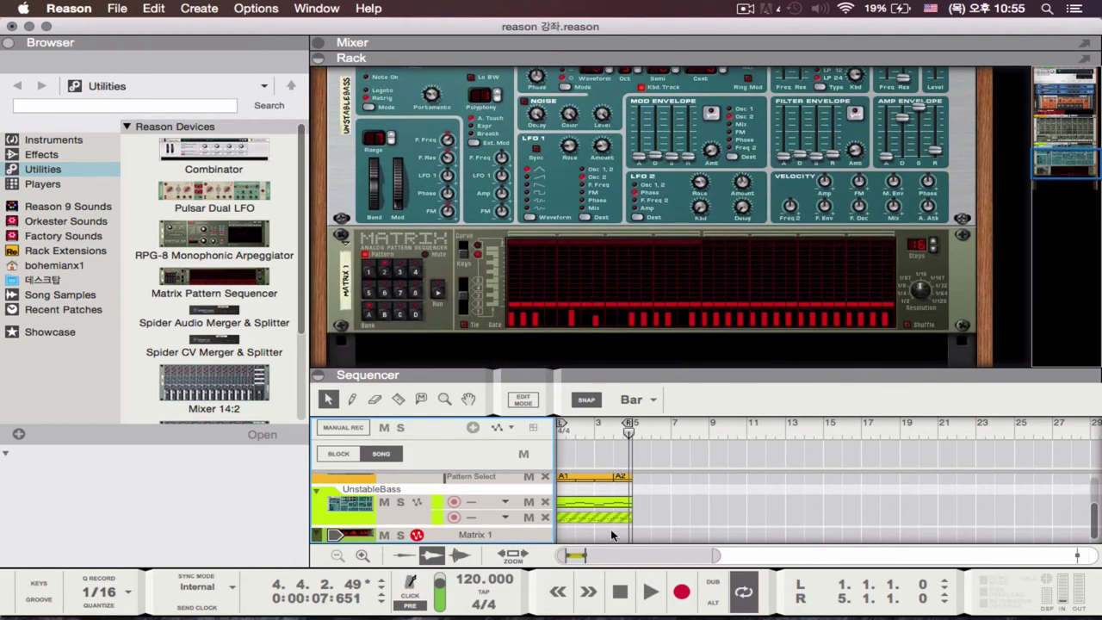
Step: Play the song from the beginning, trying pattern 1 on the Matrix during playback, and stop
left_click(619, 592)
key("space")
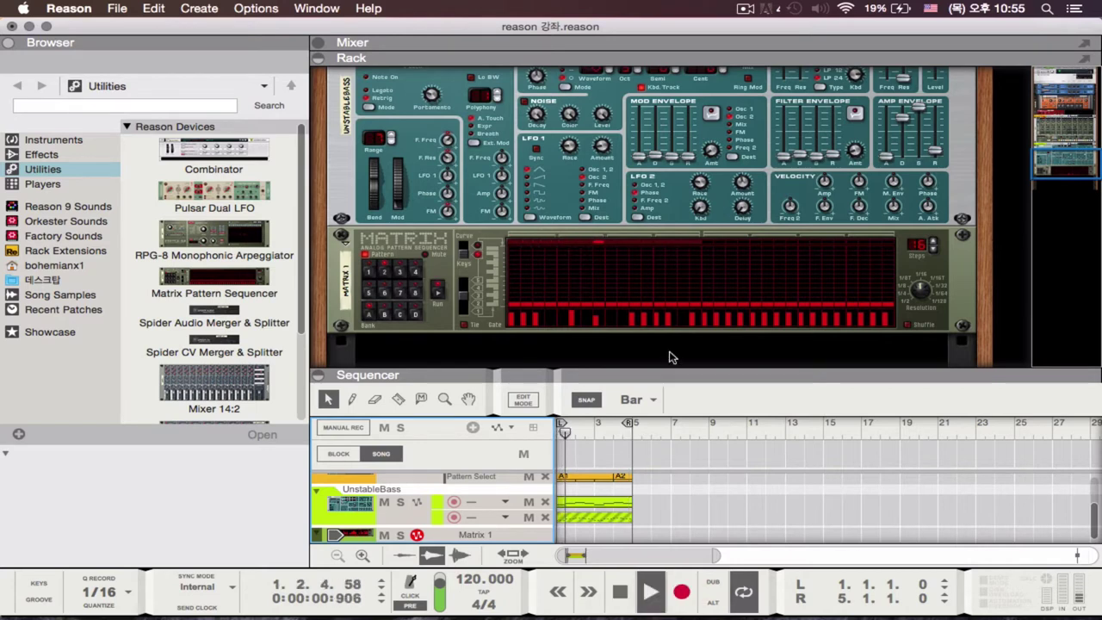
left_click(372, 274)
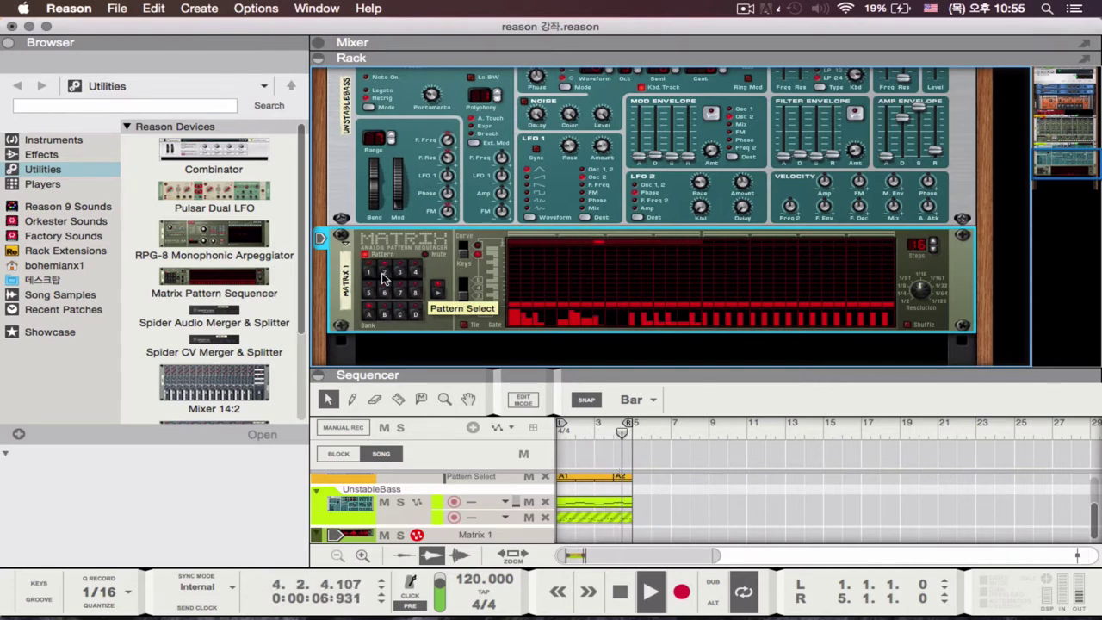
key("space")
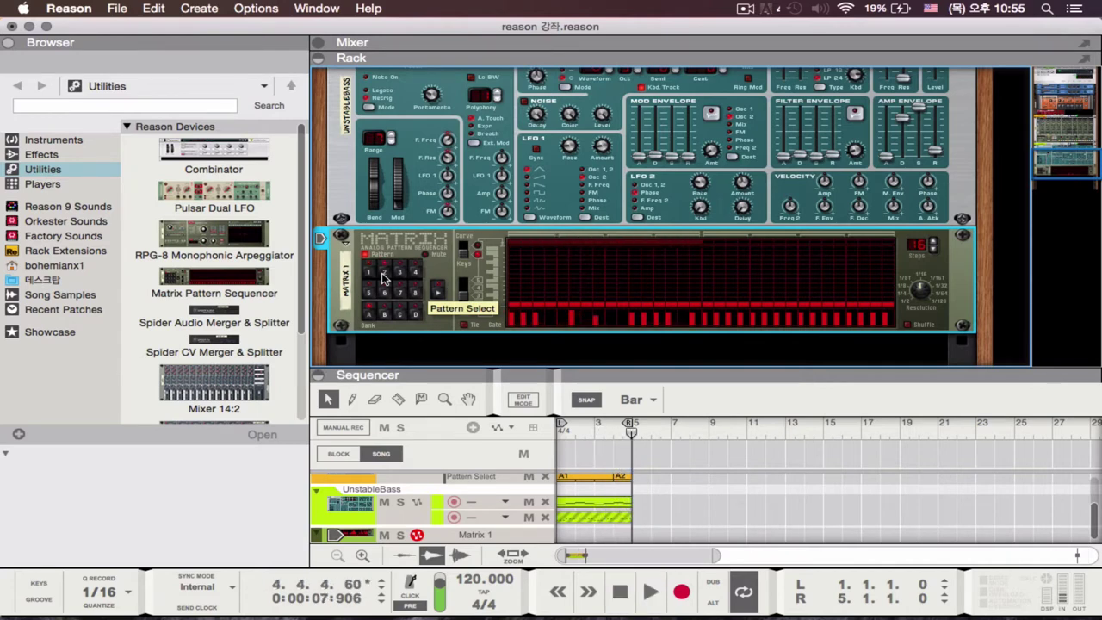
Step: Select pattern 1 on the Matrix, switch it to curve editing and draw a rising and falling curve across the 16 steps
left_click(371, 273)
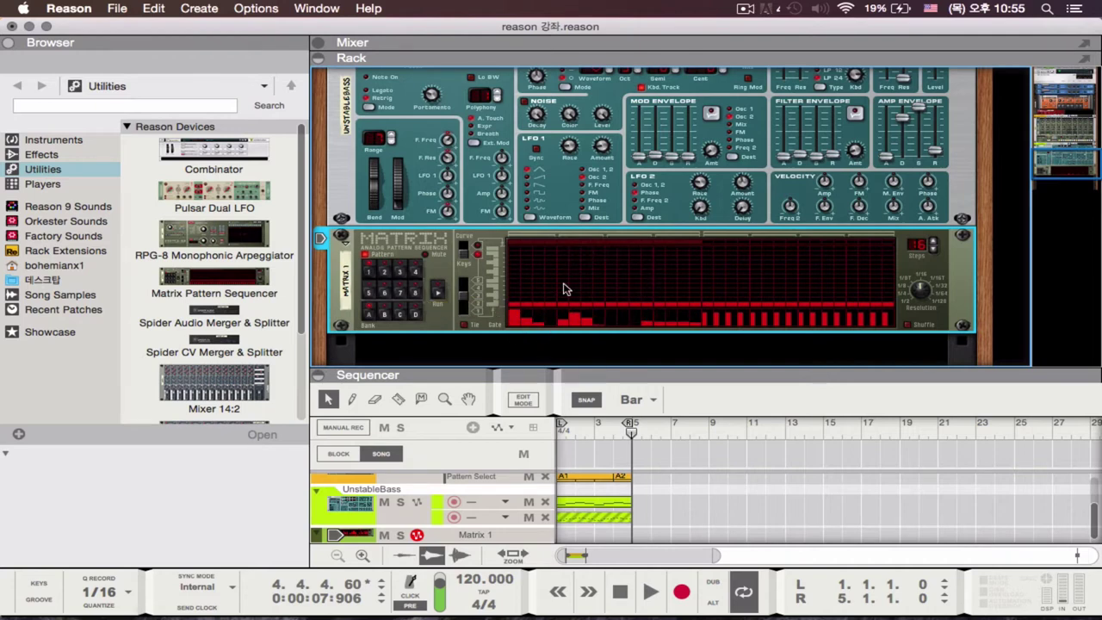
left_click(465, 238)
right_click(522, 276)
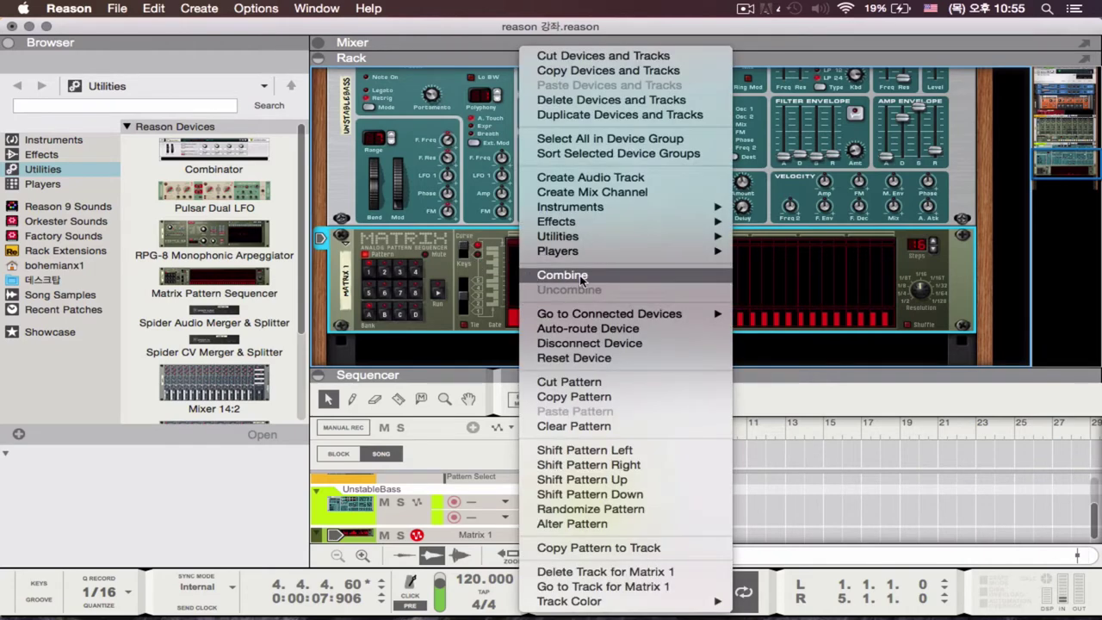
left_click(497, 286)
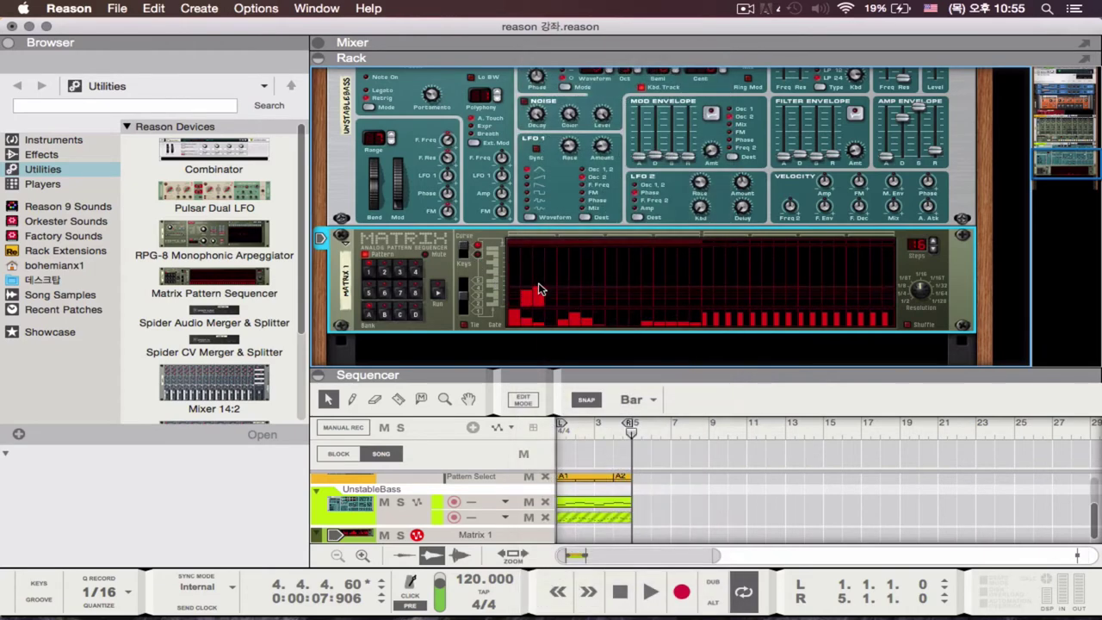
mouse_move(538, 291)
left_mouse_down()
mouse_move(576, 274)
mouse_move(664, 297)
mouse_move(675, 253)
mouse_move(704, 254)
mouse_move(685, 283)
mouse_move(602, 250)
mouse_move(570, 254)
mouse_move(529, 270)
mouse_move(517, 290)
mouse_move(564, 251)
mouse_move(645, 261)
mouse_move(697, 297)
mouse_move(612, 250)
mouse_move(578, 265)
left_mouse_up()
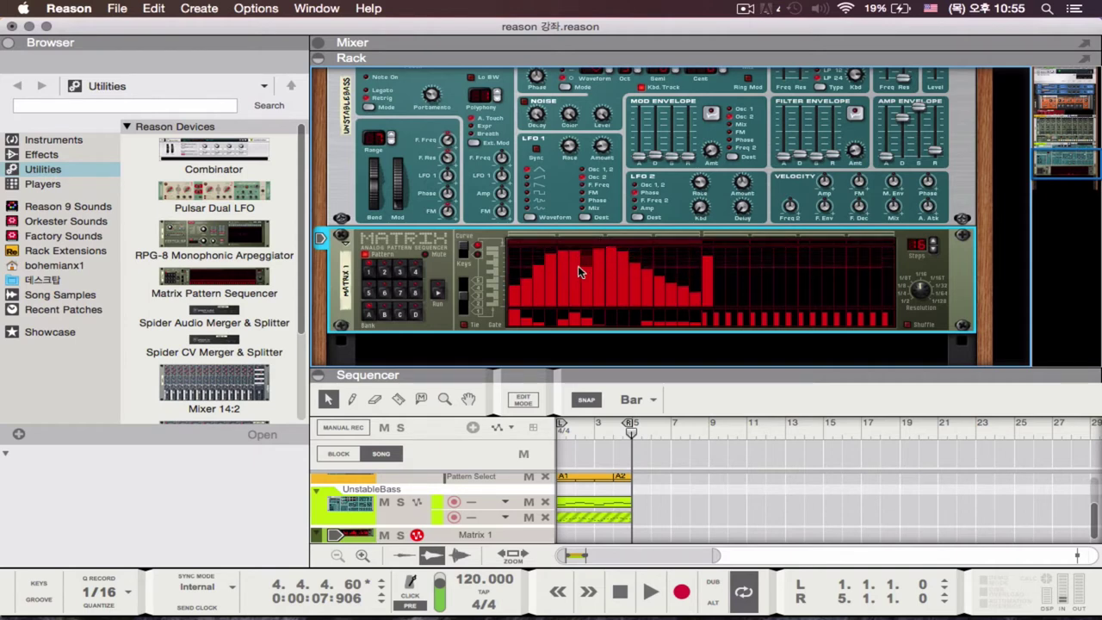
Step: Move the Subtractor's Filter 1 Freq cable from the Matrix's Gate CV output to Curve CV and play the song from the beginning
key("Tab")
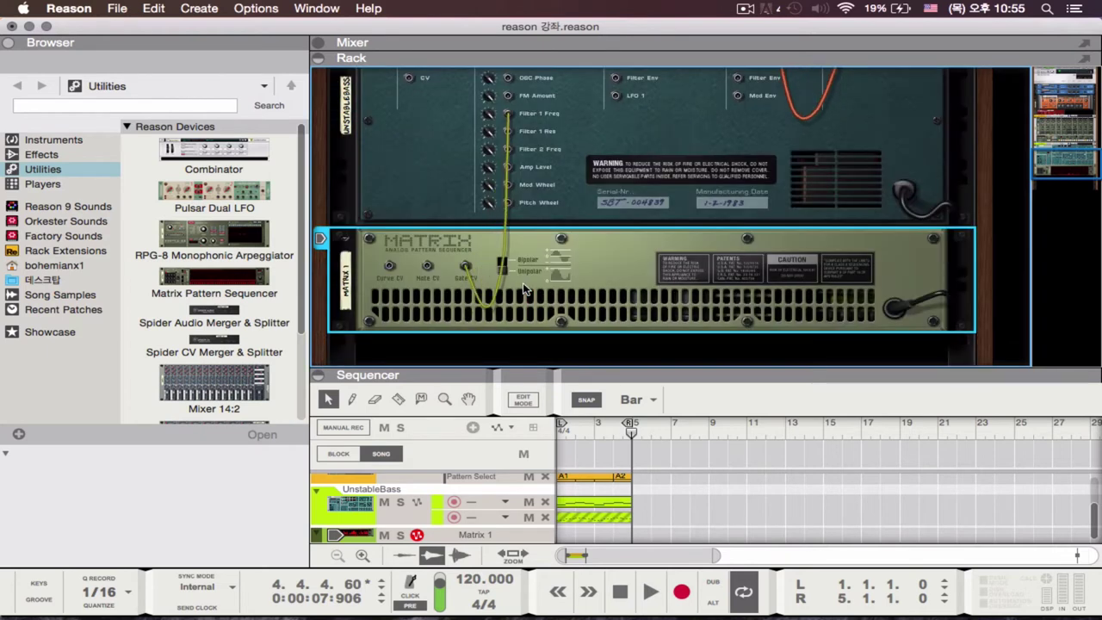
left_click_drag(465, 267, 388, 269)
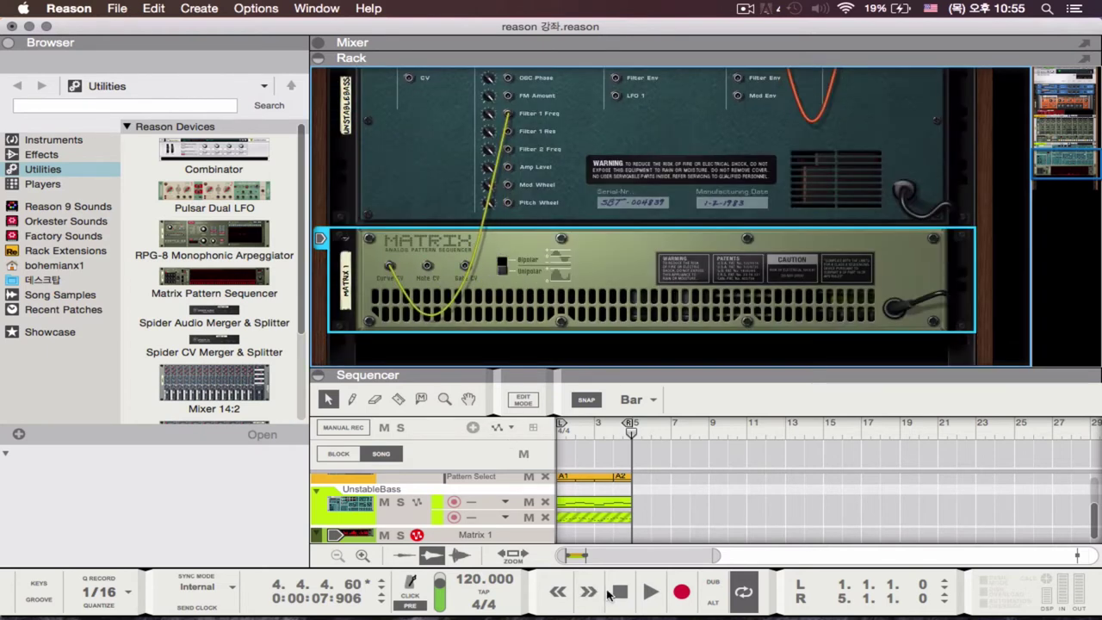
left_click(610, 592)
key("space")
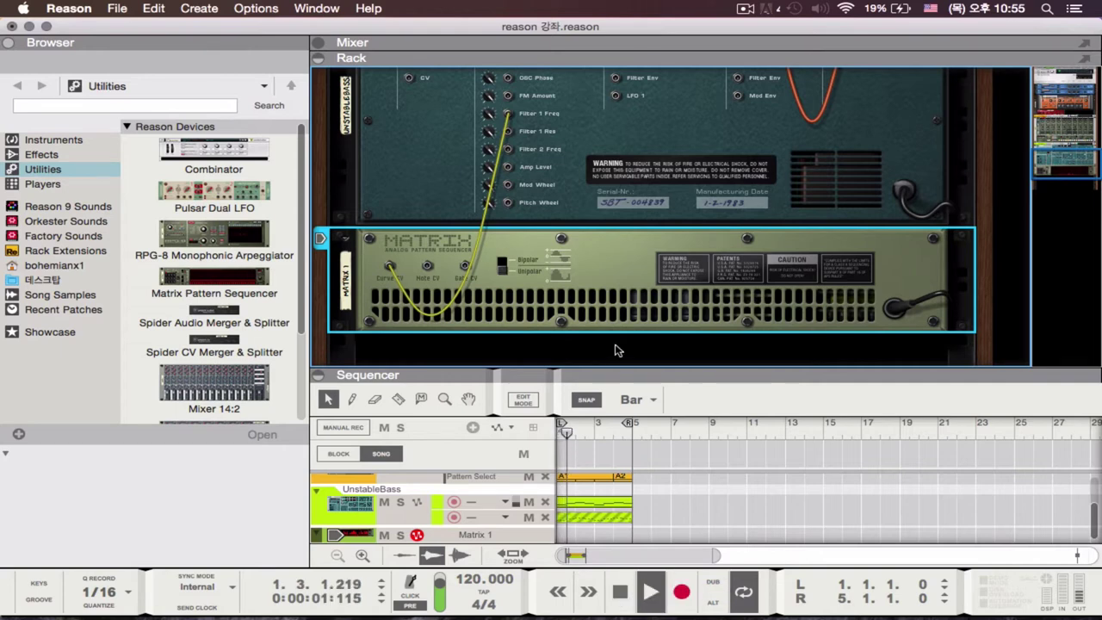
Step: Redraw the Matrix curve during playback so steps 2 to 10 drop to zero after a high first step, and stop the song
key("Tab")
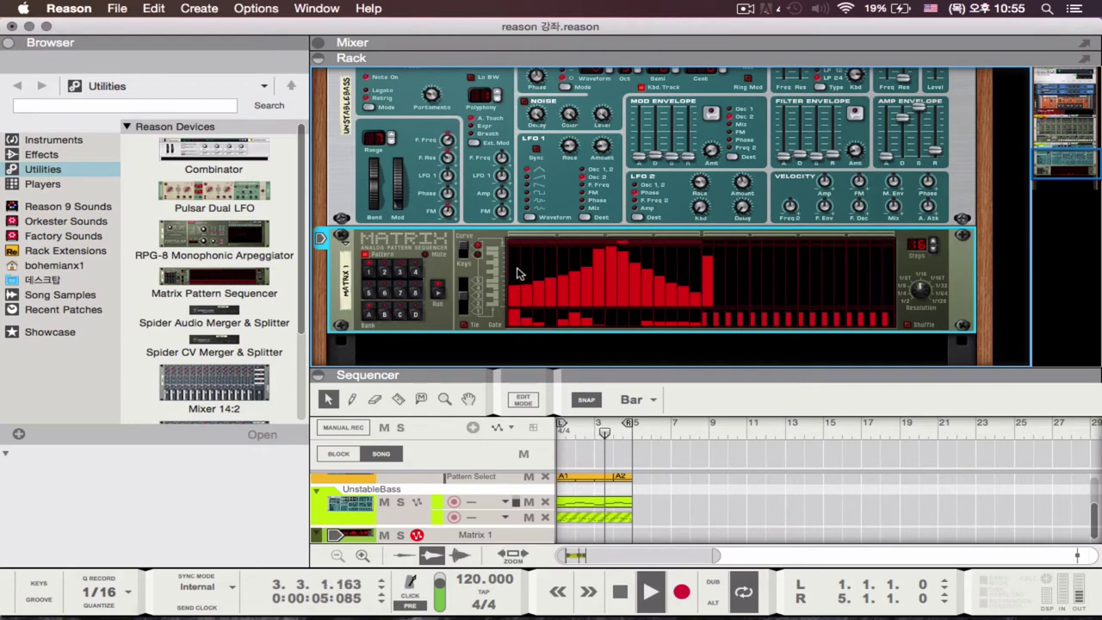
mouse_move(517, 274)
left_mouse_down()
mouse_move(543, 307)
mouse_move(522, 312)
mouse_move(530, 319)
mouse_move(622, 316)
left_mouse_up()
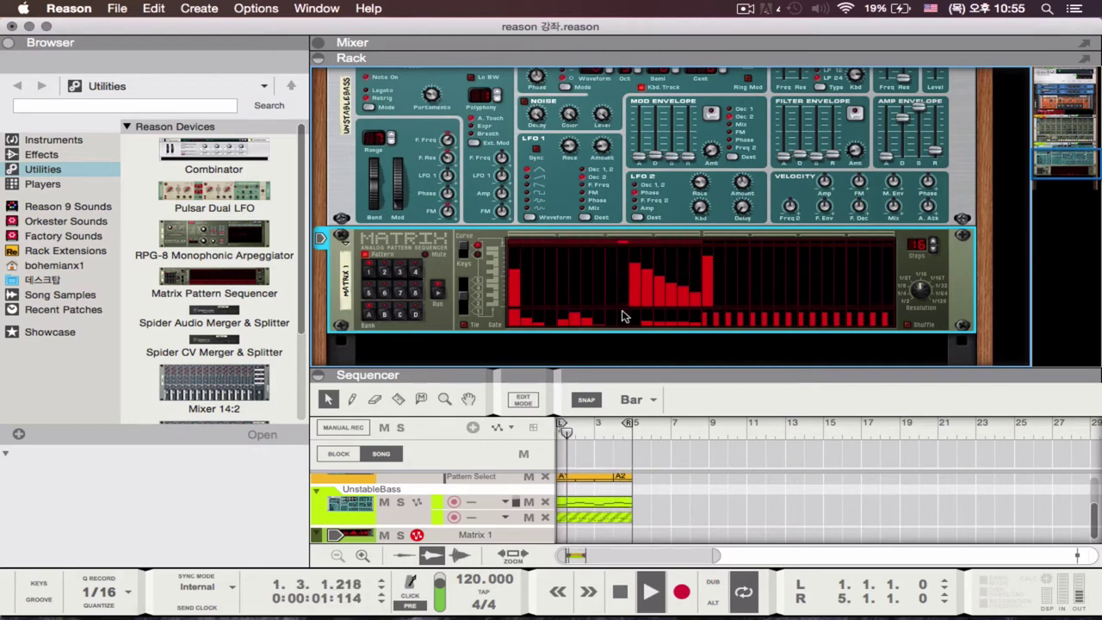
right_click(624, 317)
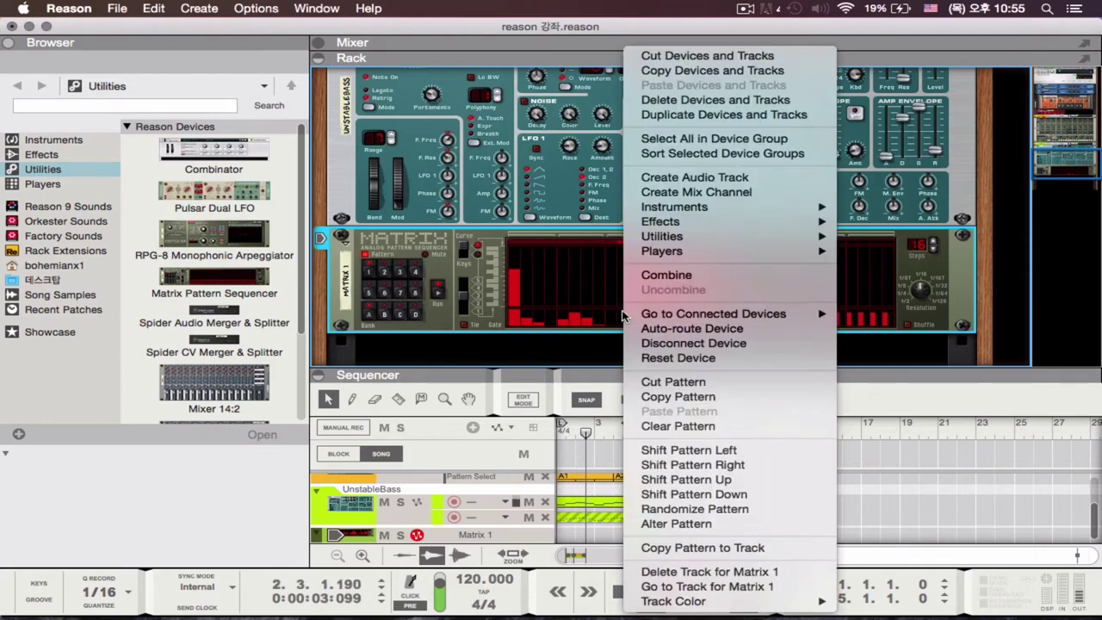
key("Escape")
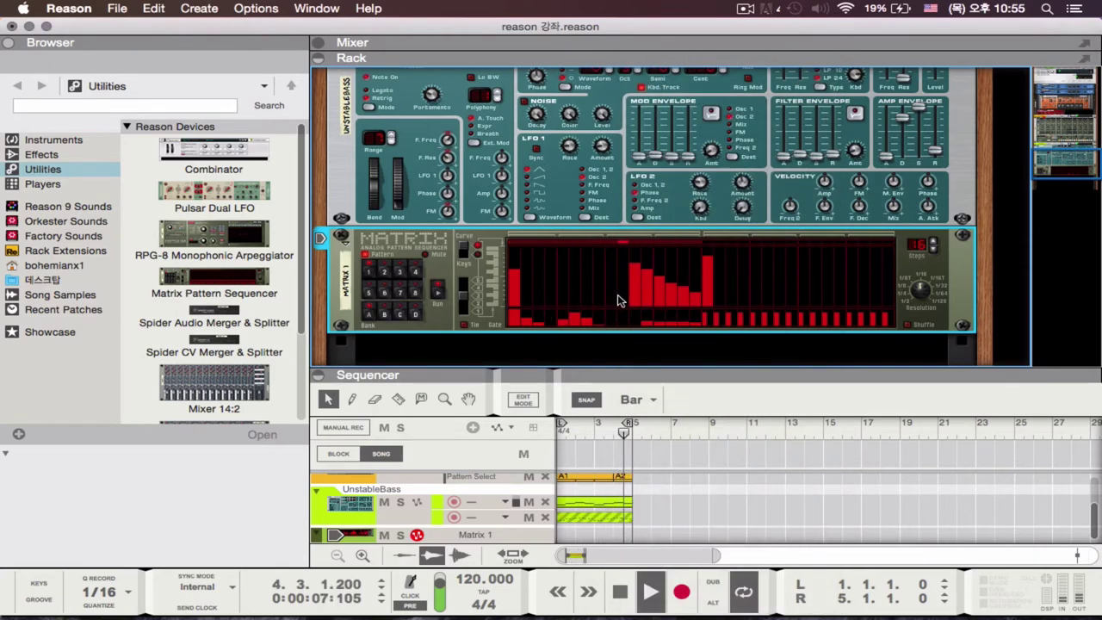
key("space")
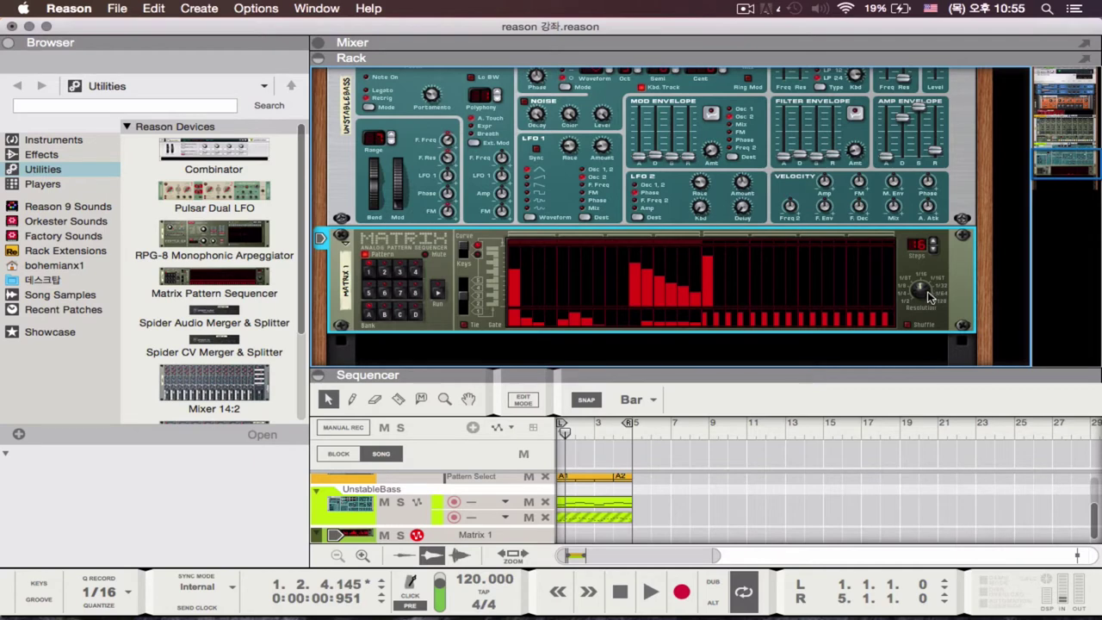
Step: Play the song while trying the Matrix's Resolution knob, leave it at 1/16, and stop
mouse_move(923, 293)
key("space")
mouse_move(917, 298)
left_mouse_down()
mouse_move(922, 274)
mouse_move(918, 322)
mouse_move(915, 298)
left_mouse_up()
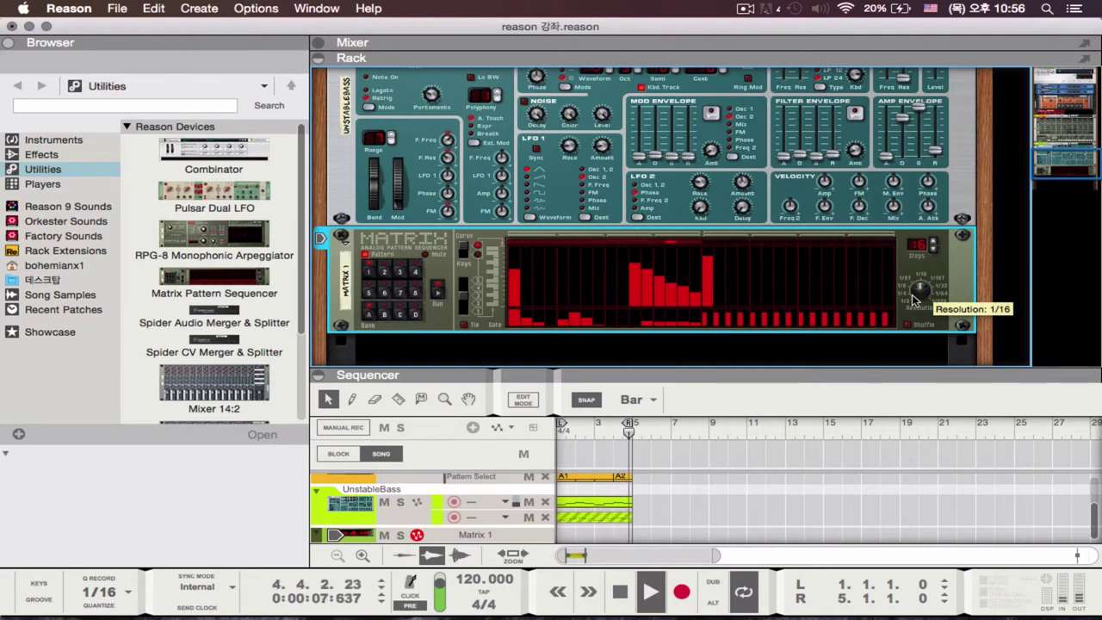
key("space")
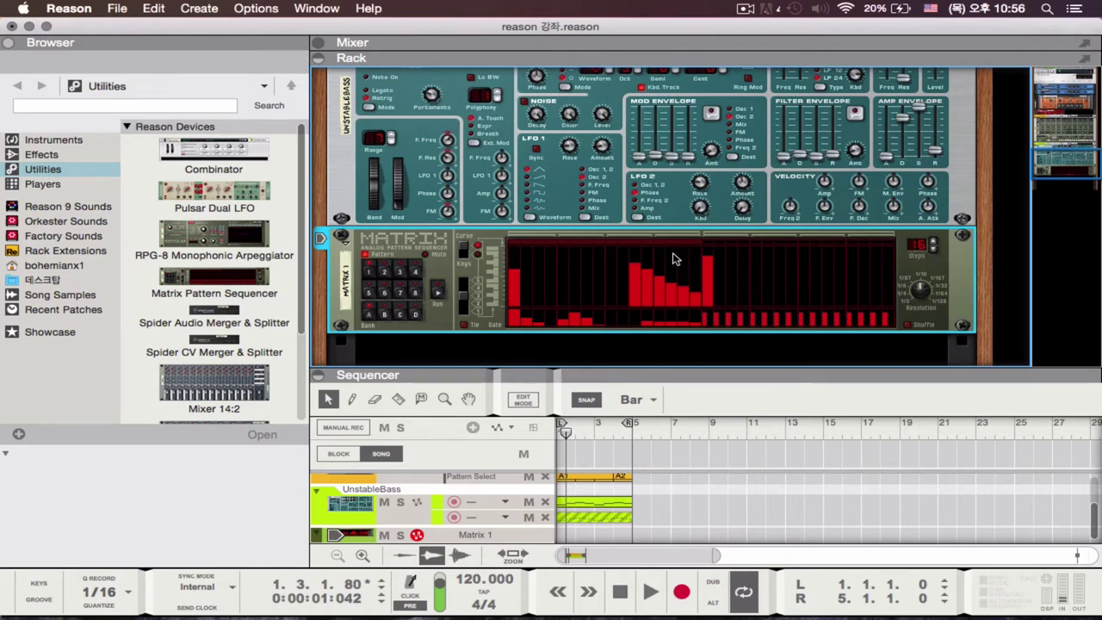
Step: Try the Matrix pattern with 8 steps during playback, stop, and restore the length to 16 steps
left_click(934, 250)
left_click(934, 249)
left_click(933, 249)
left_click(935, 244)
key("space")
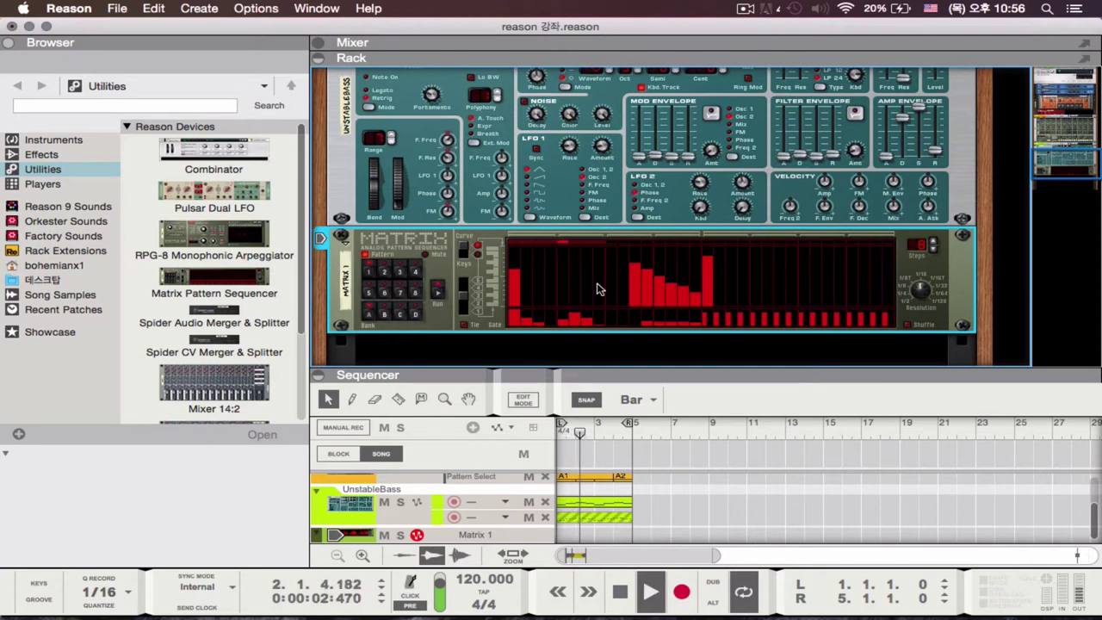
key("space")
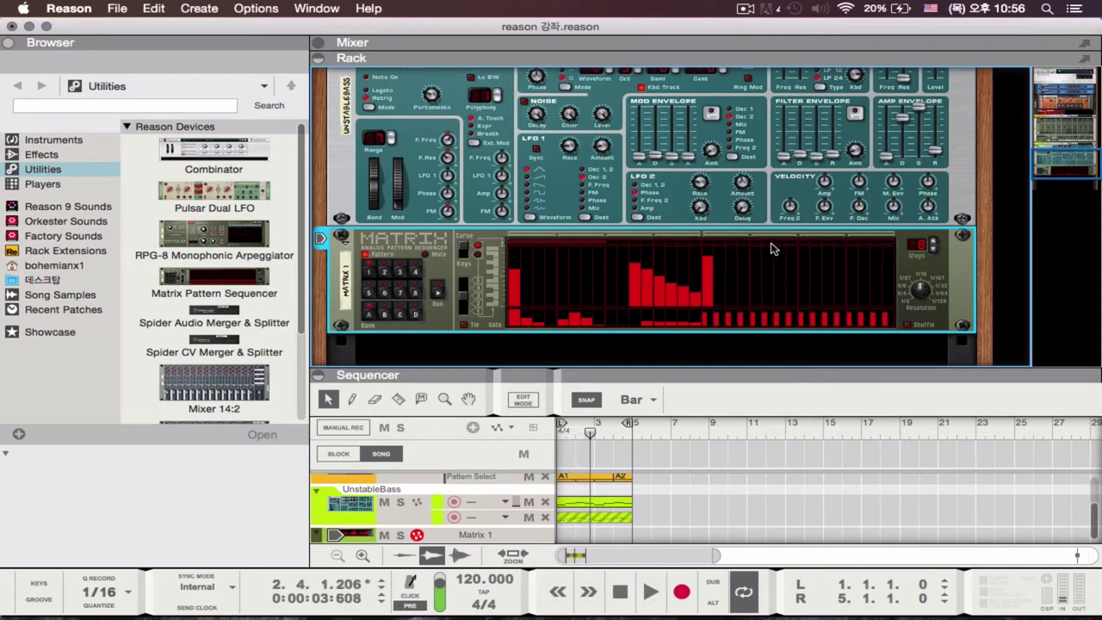
left_click(933, 243)
Step: Move the Subtractor's Filter 1 Freq cable from the Matrix's Curve CV output to Gate CV and return to the rack's front
key("Tab")
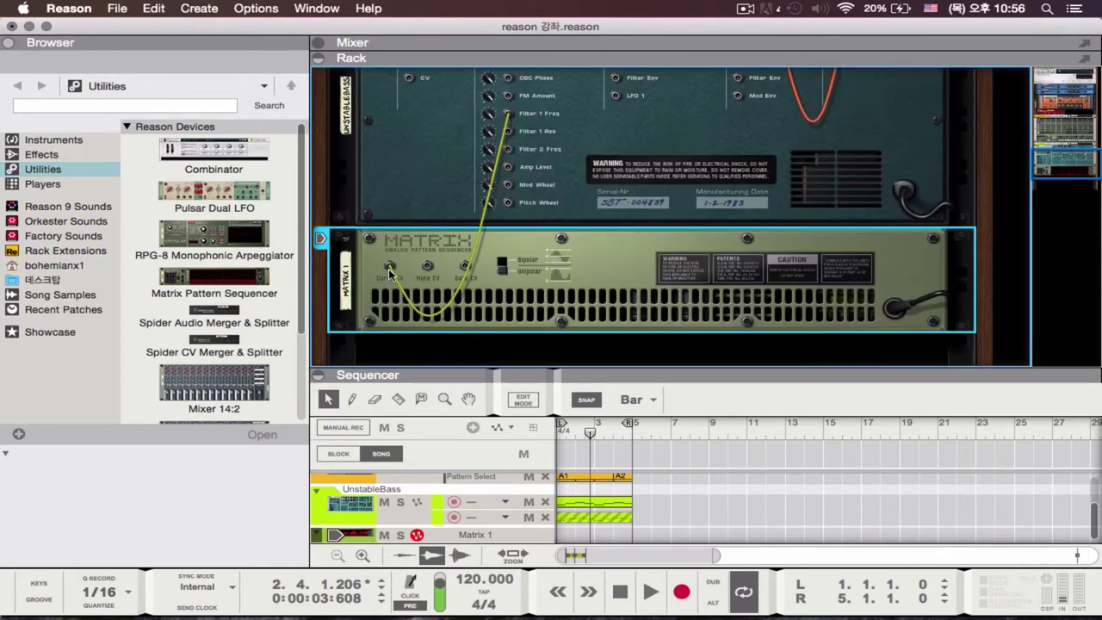
left_click_drag(389, 272, 466, 267)
key("Tab")
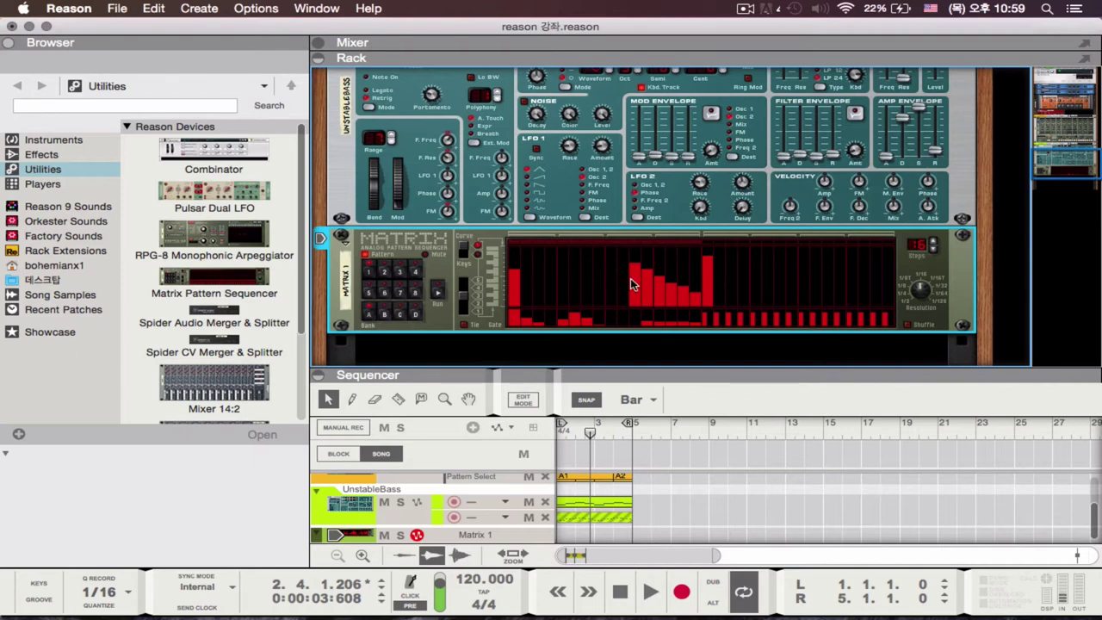
Step: Enlarge the sequencer area slightly, play the song briefly and turn off the metronome click
scroll(631, 284, "down", 5)
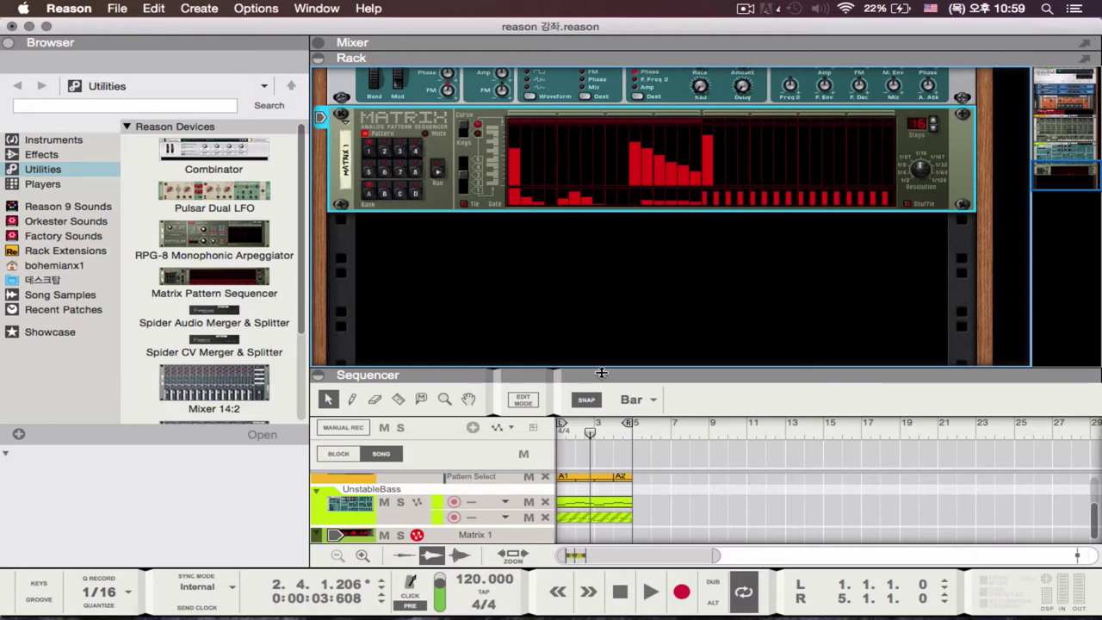
left_click_drag(601, 365, 602, 339)
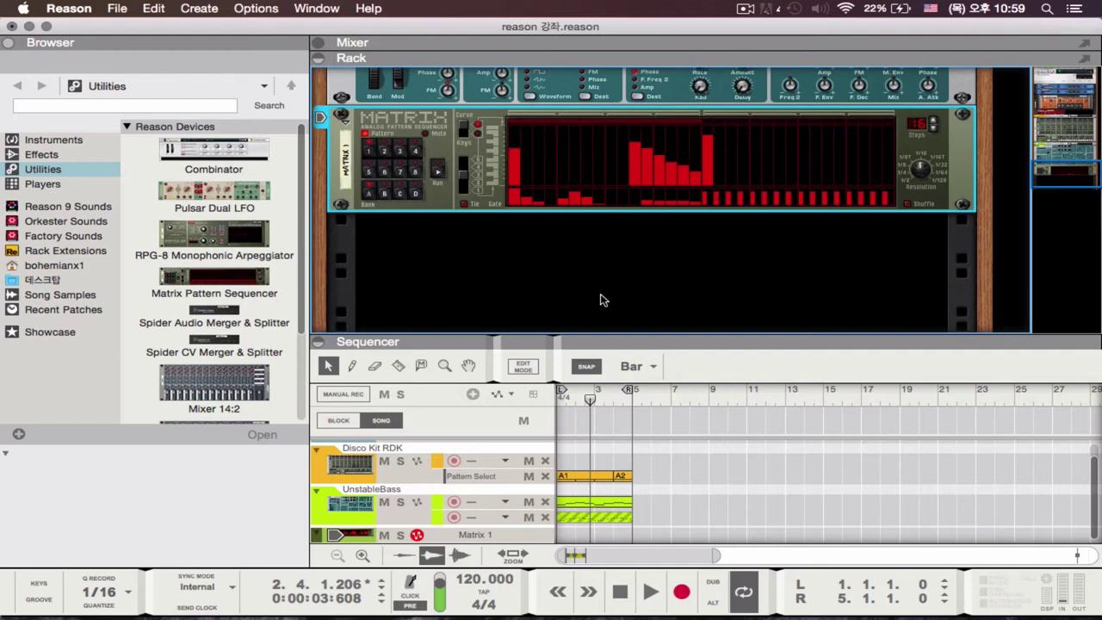
key("space")
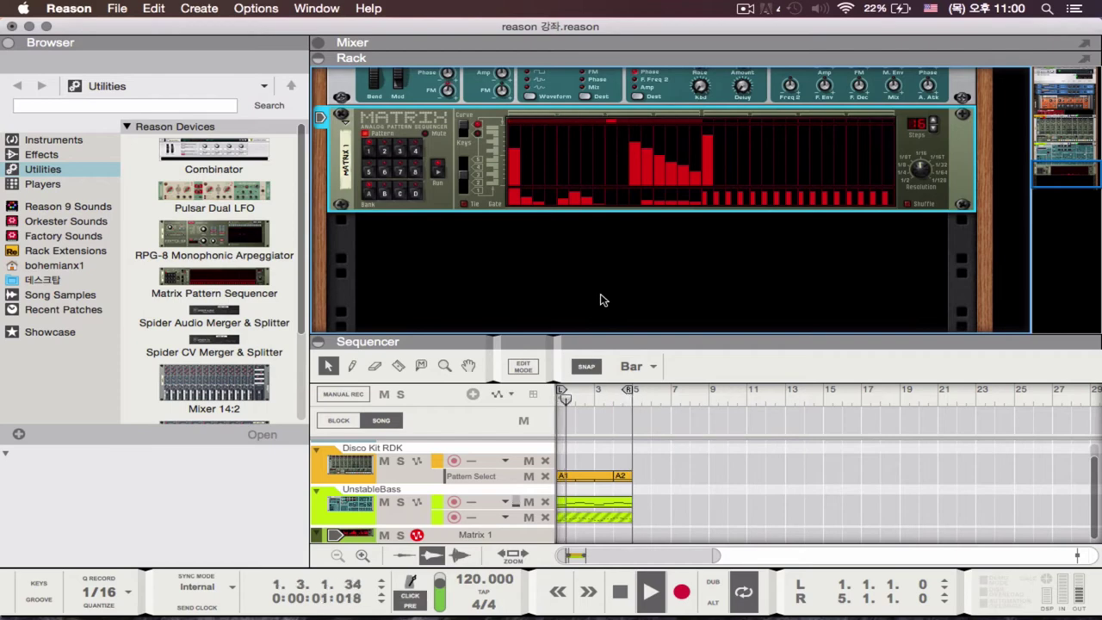
key("space")
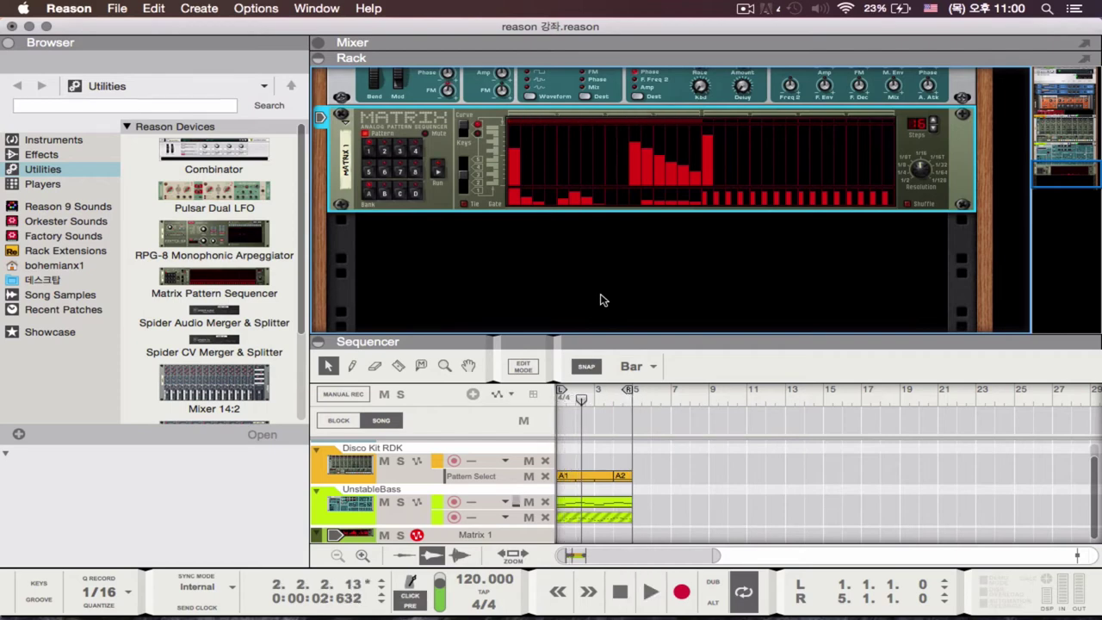
left_click(412, 598)
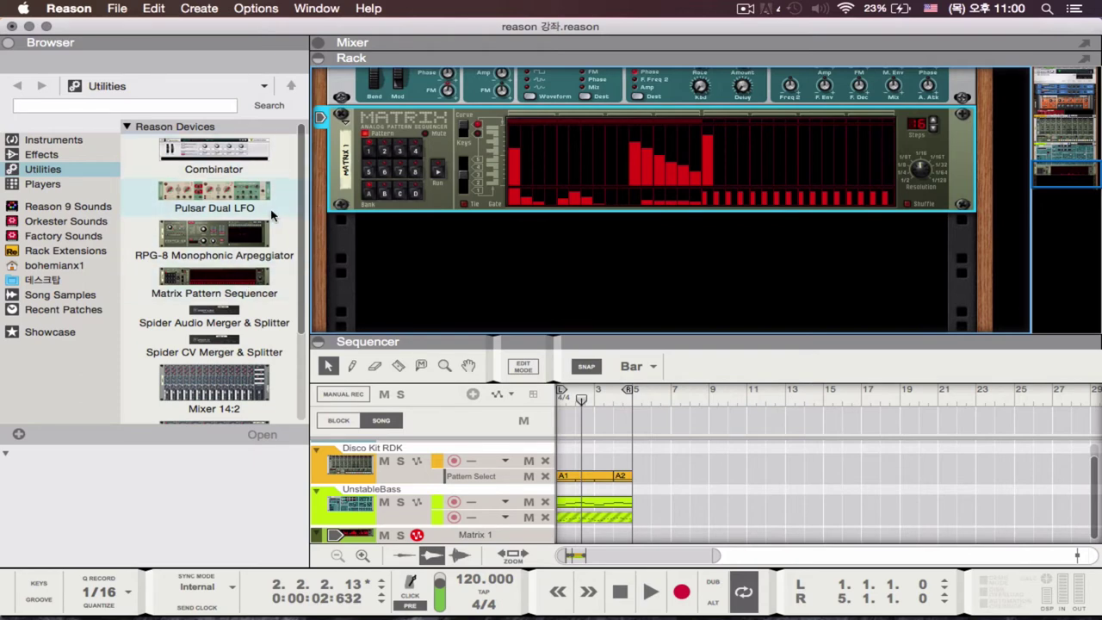
Step: Browse the Utilities, Effects and Players device categories
scroll(272, 216, "down", 5)
scroll(272, 216, "up", 5)
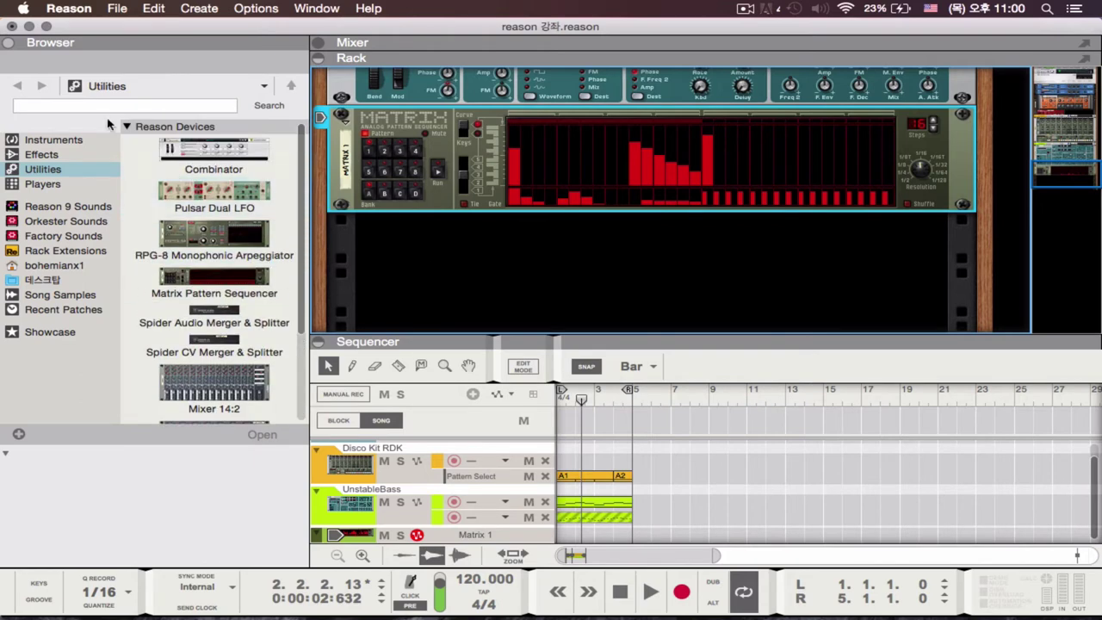
left_click(52, 156)
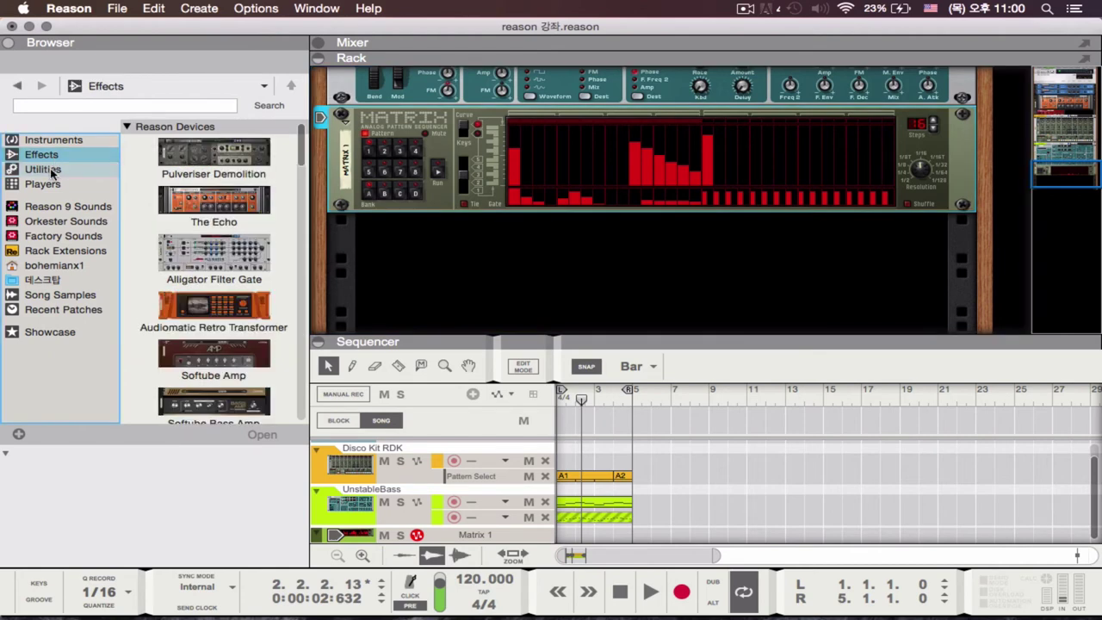
left_click(48, 170)
left_click(51, 184)
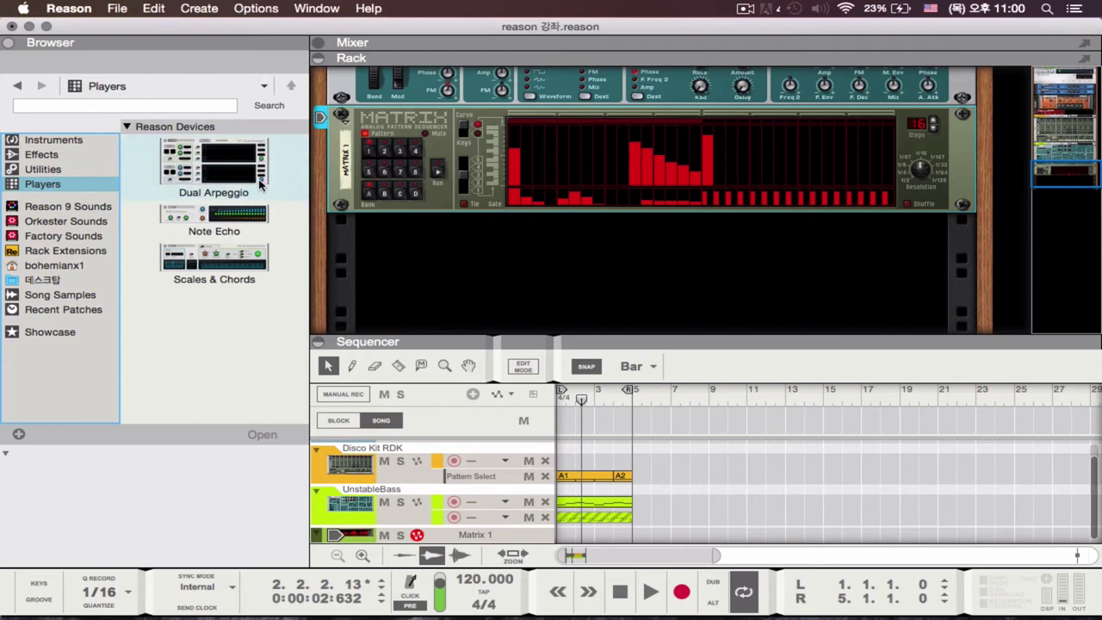
Step: Start pattern playback with the Matrix's own Run control and stop it again
scroll(437, 267, "up", 3)
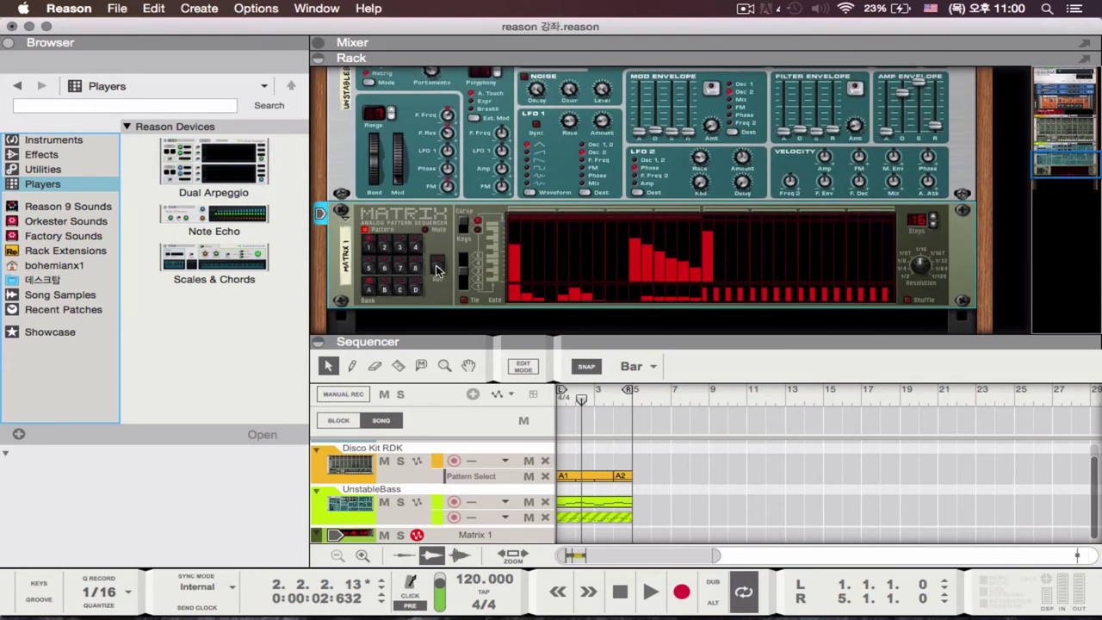
left_click(438, 267)
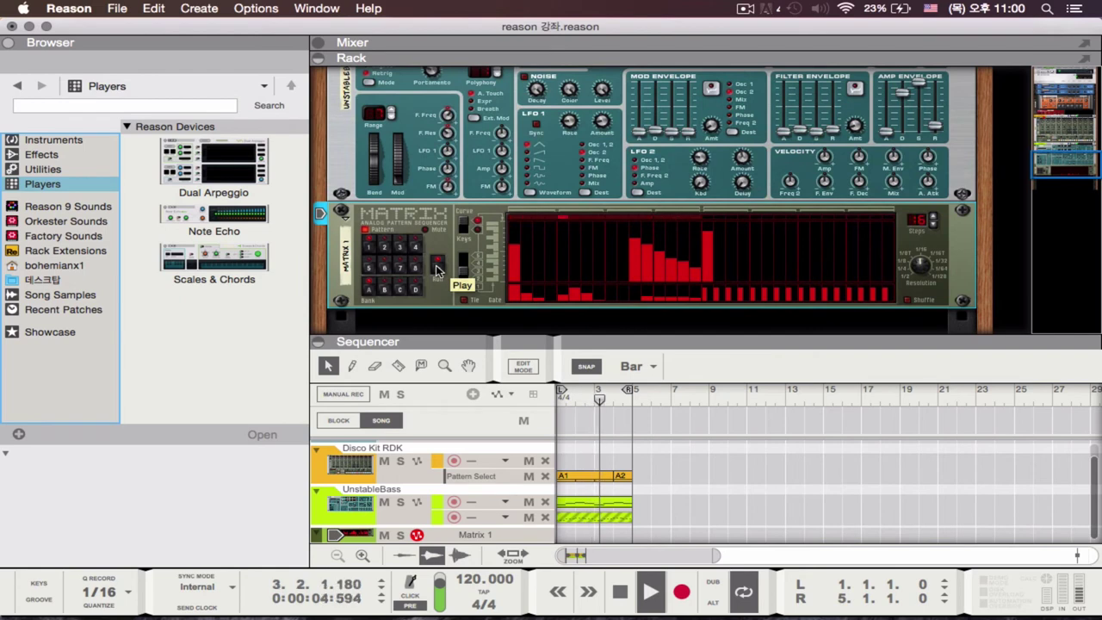
left_click(437, 267)
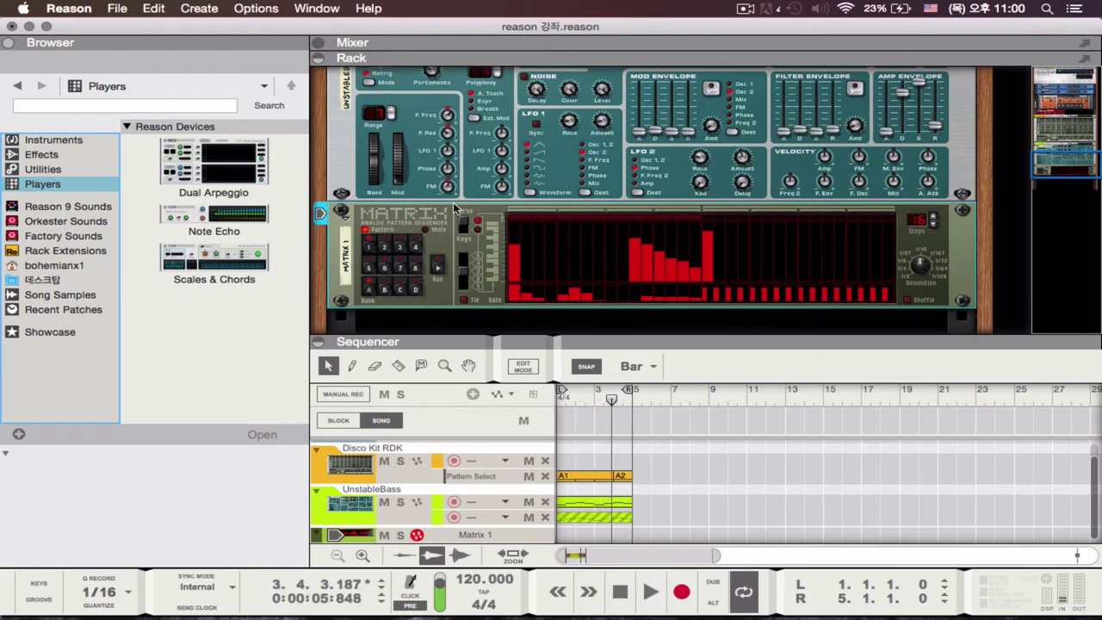
Step: Open the UnstableBass note clip in an enlarged sequencer, examine its notes, close it and shrink the sequencer area
scroll(457, 208, "down", 4)
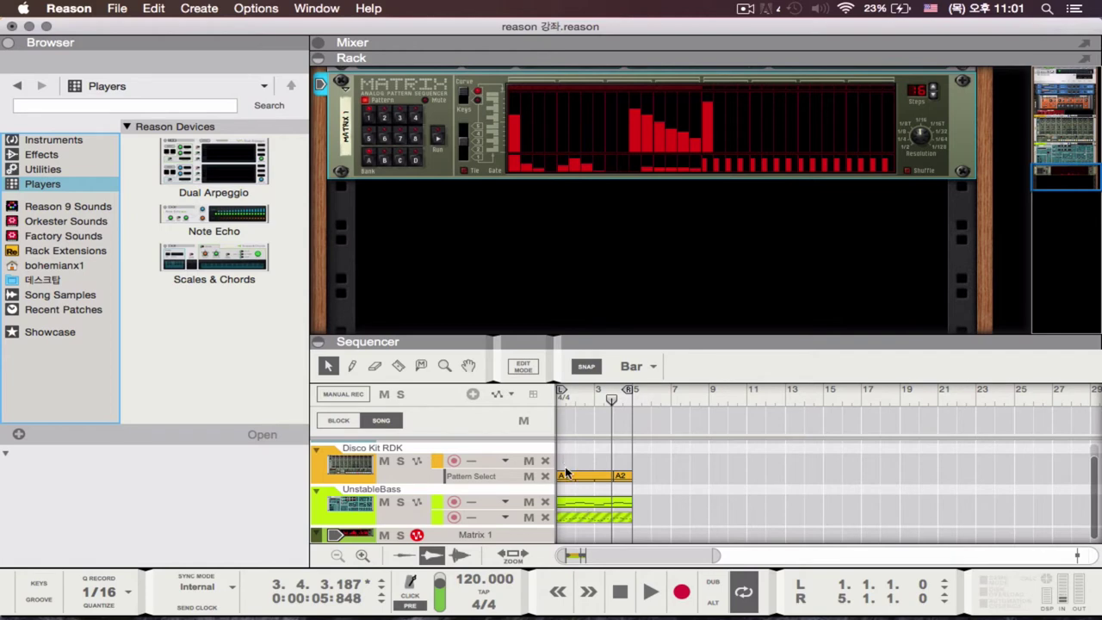
double_click(600, 500)
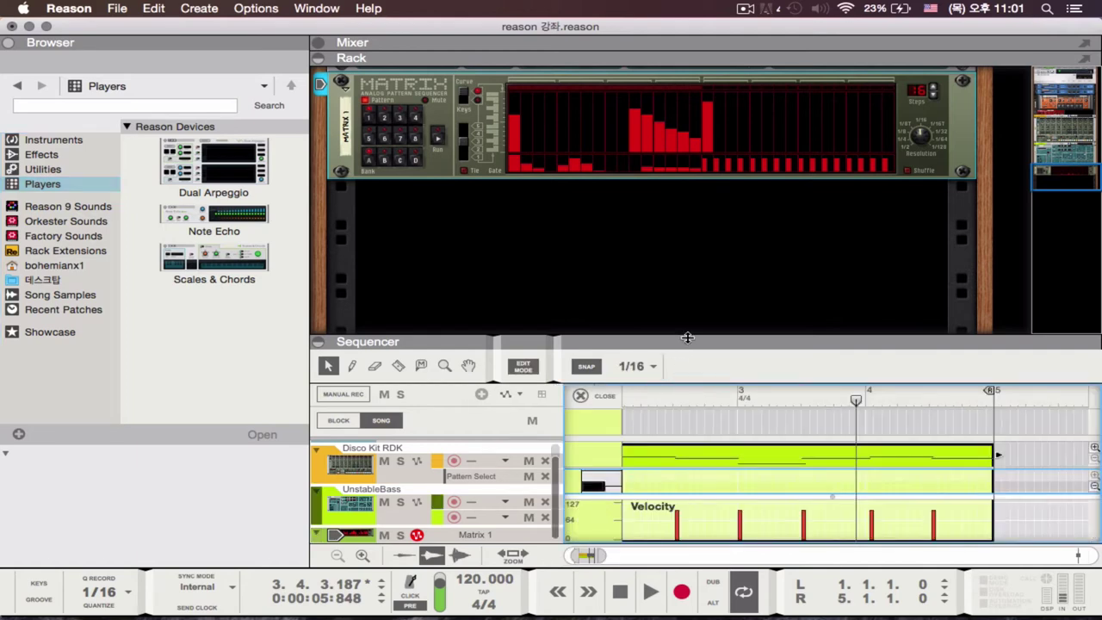
left_click_drag(687, 338, 694, 185)
scroll(681, 390, "left", 3)
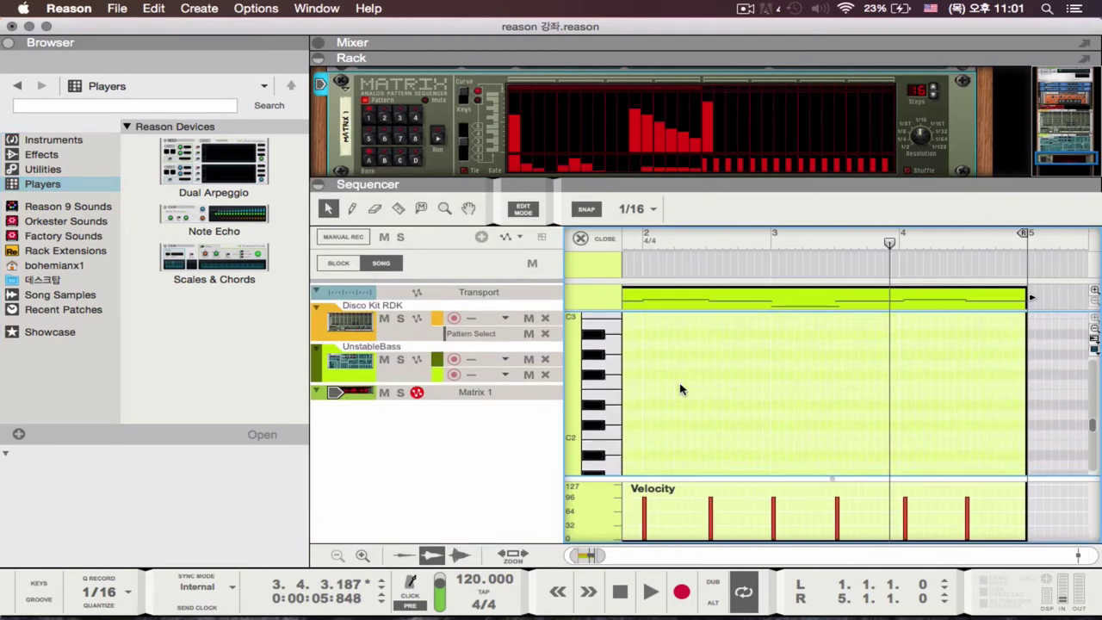
scroll(681, 390, "left", 3)
scroll(681, 390, "down", 4)
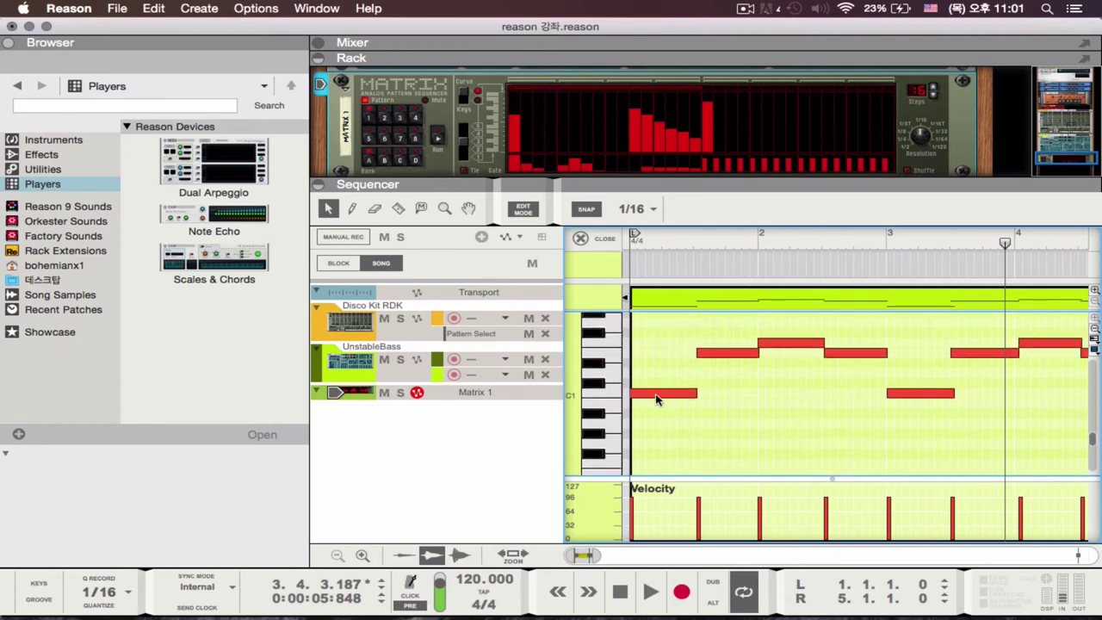
left_click(580, 238)
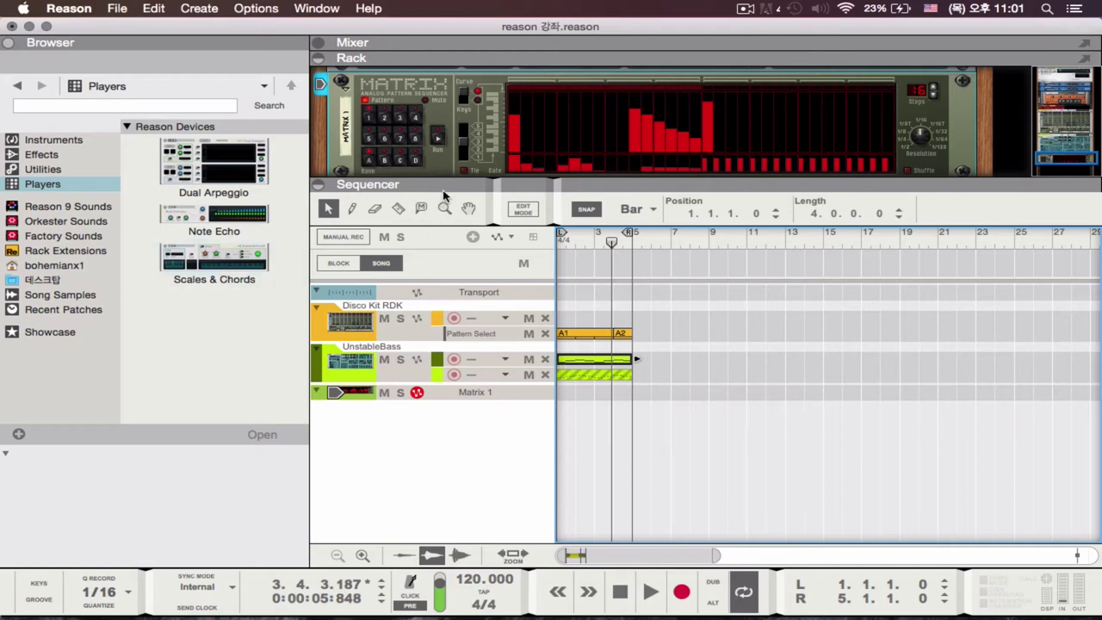
left_click_drag(444, 188, 413, 324)
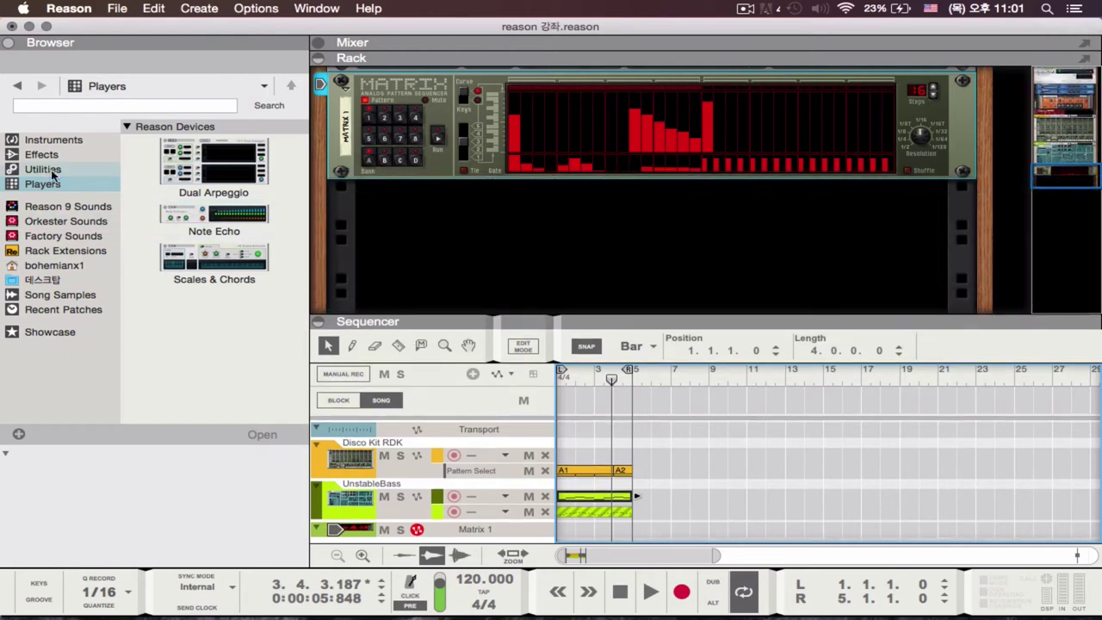
Step: Load the Wave Structor.cmb patch from the Synths folder of 6 Keys & Chords in Reason 9 Sounds as a new instrument
left_click(70, 144)
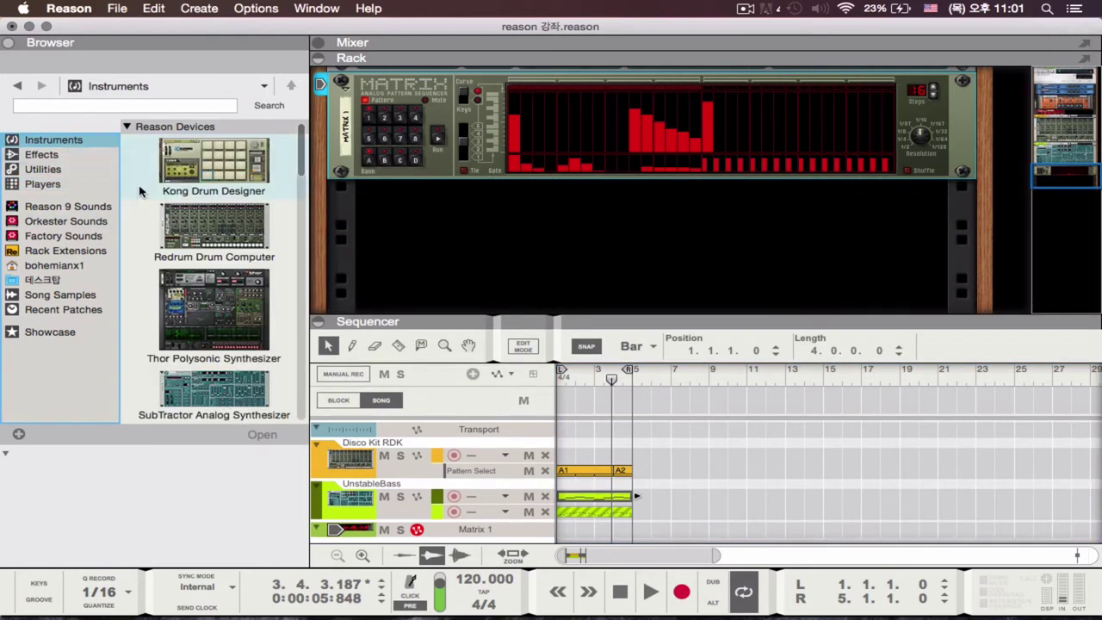
left_click(95, 207)
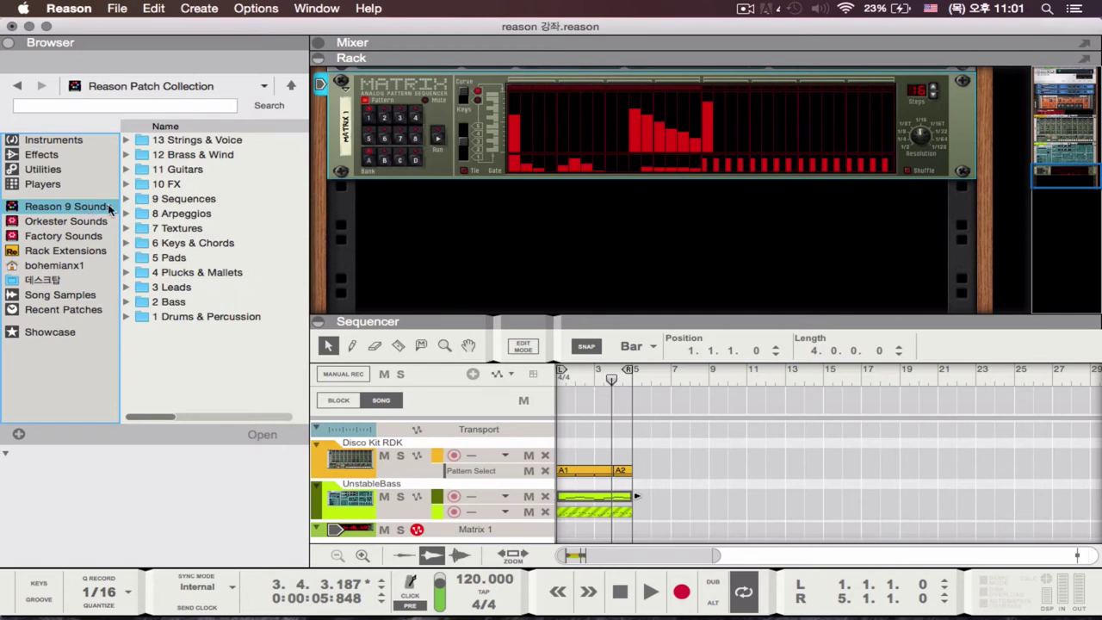
double_click(190, 243)
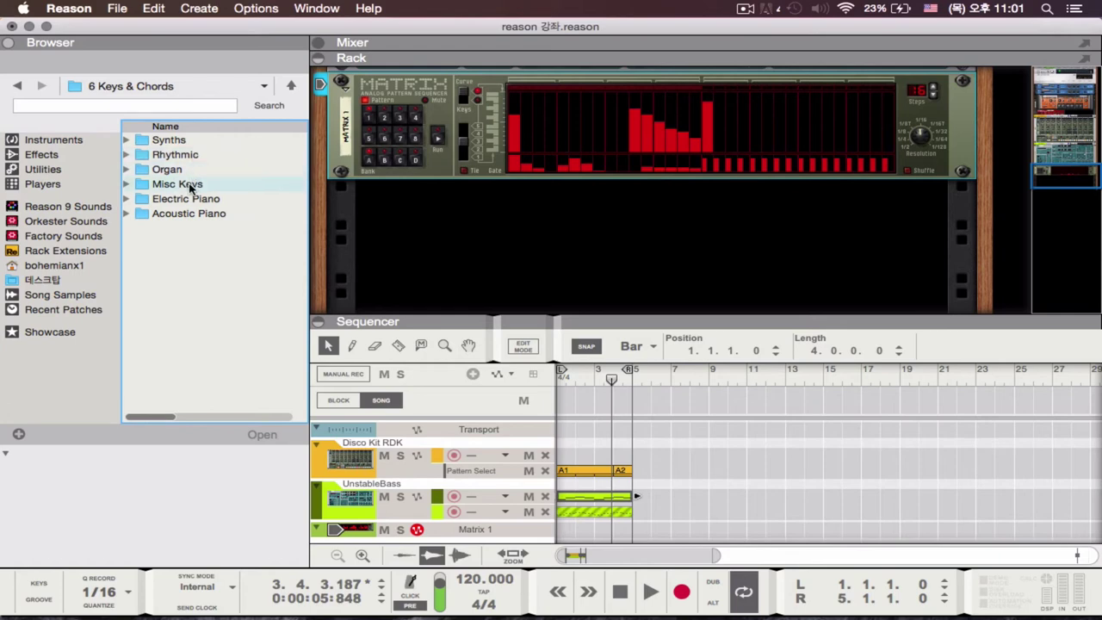
double_click(199, 140)
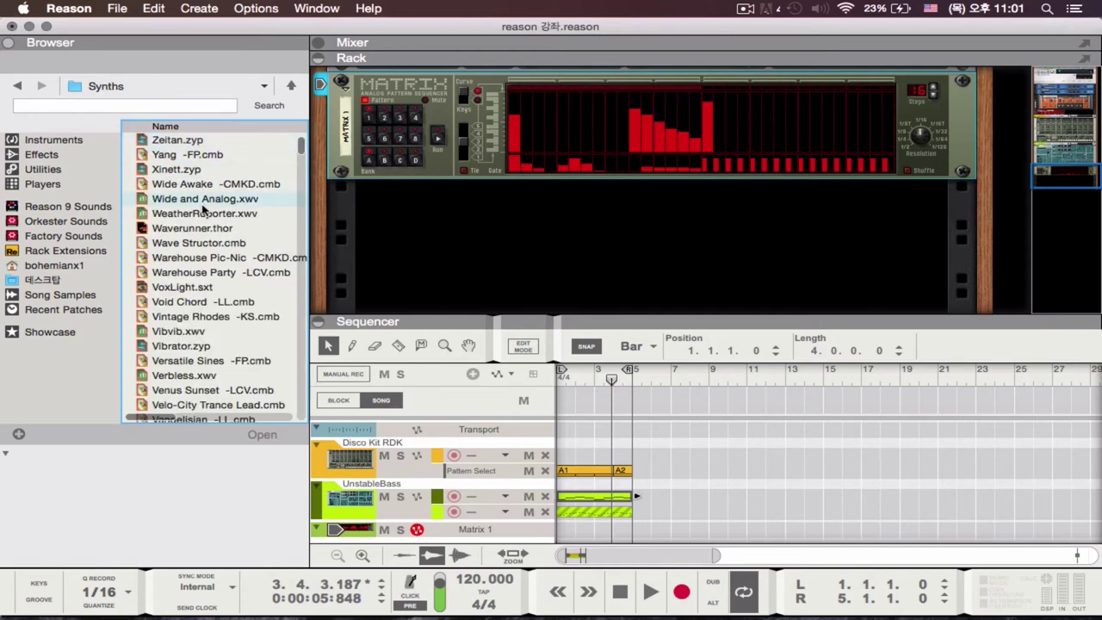
scroll(204, 208, "down", 3)
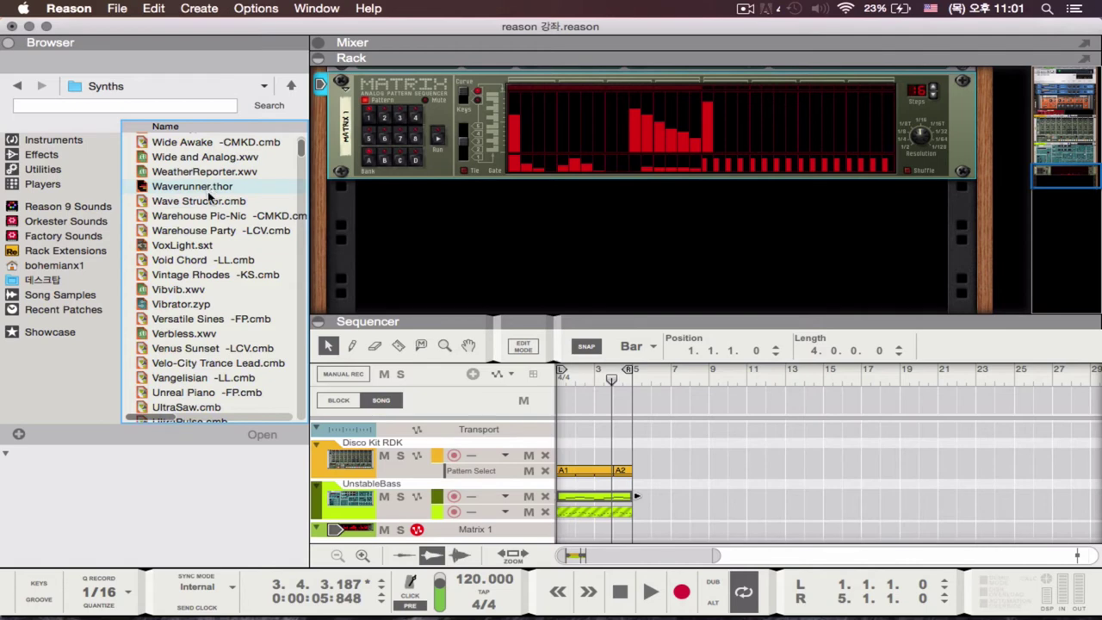
left_click(210, 202)
double_click(210, 201)
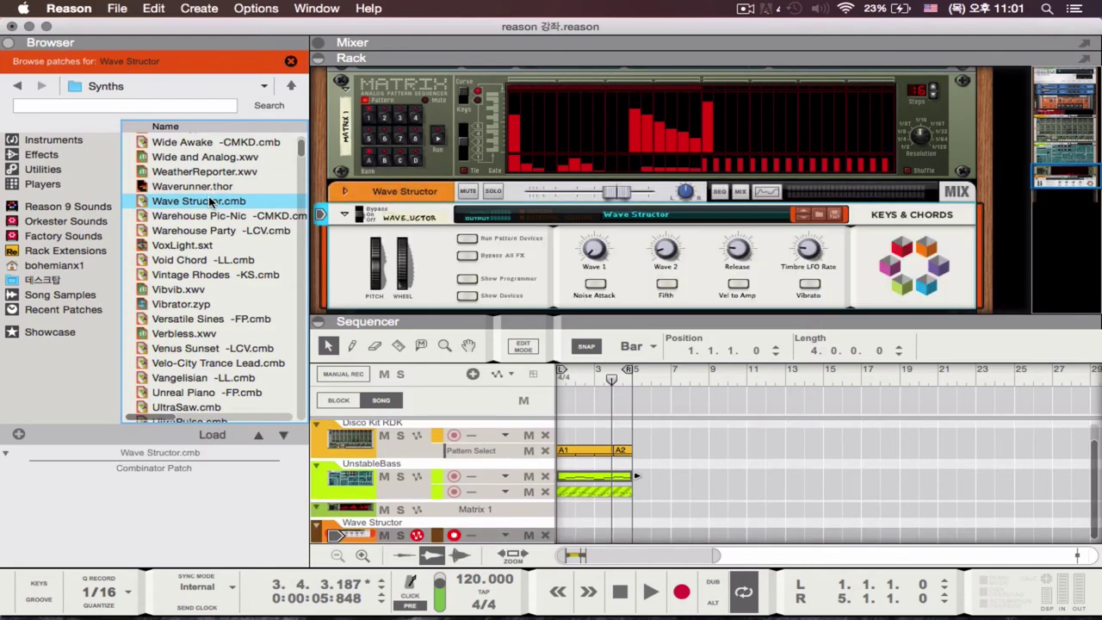
Step: Show the on-screen piano keys in computer-keys mode and audition a few notes on the Wave Structor instrument
key("F4")
key("a")
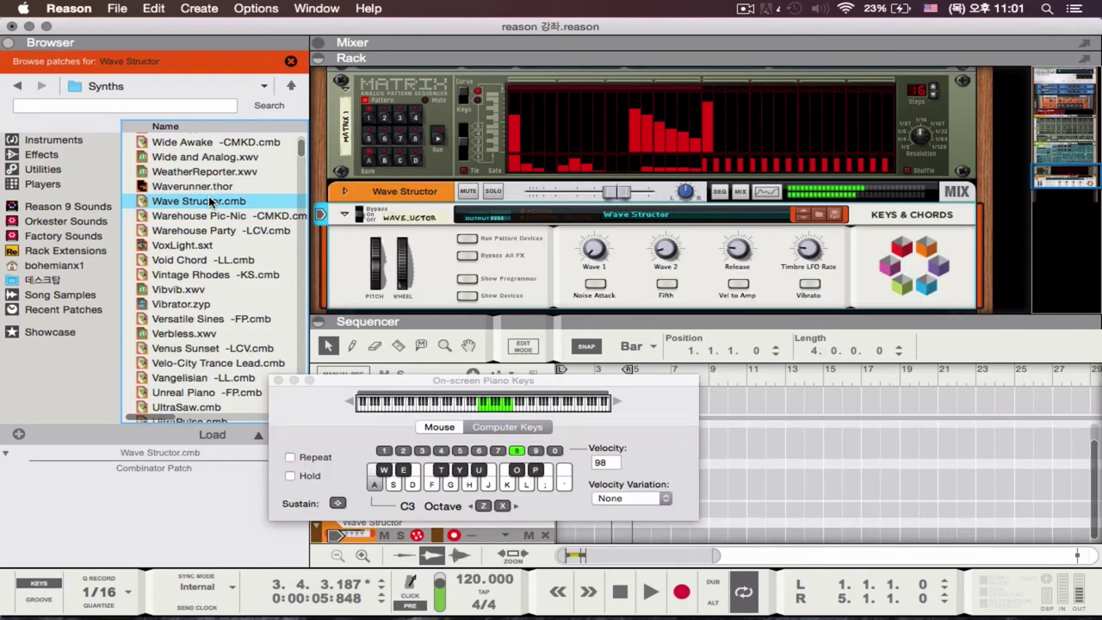
key("d")
key("f")
key("a")
key("d")
Step: Lower the Wave Structor mix channel level to -17.71 dB and test it with notes C and E
left_click(620, 197)
left_click_drag(620, 197, 578, 197)
key("a")
key("d")
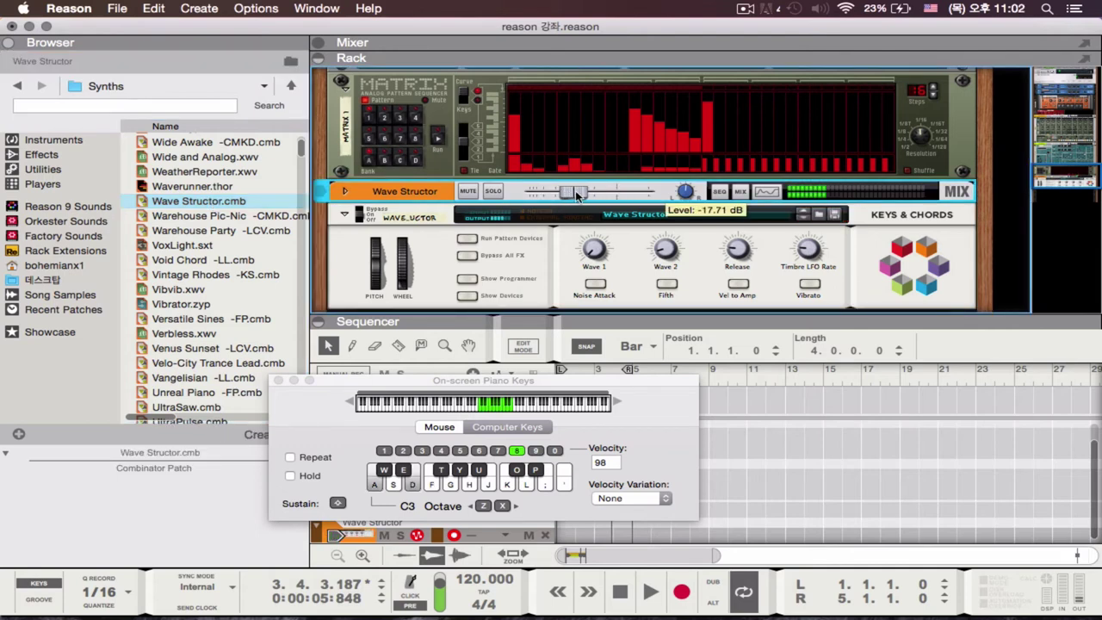
Step: Improvise short note combinations between C and A on Wave Structor to hear its sound at the reduced level
key("f")
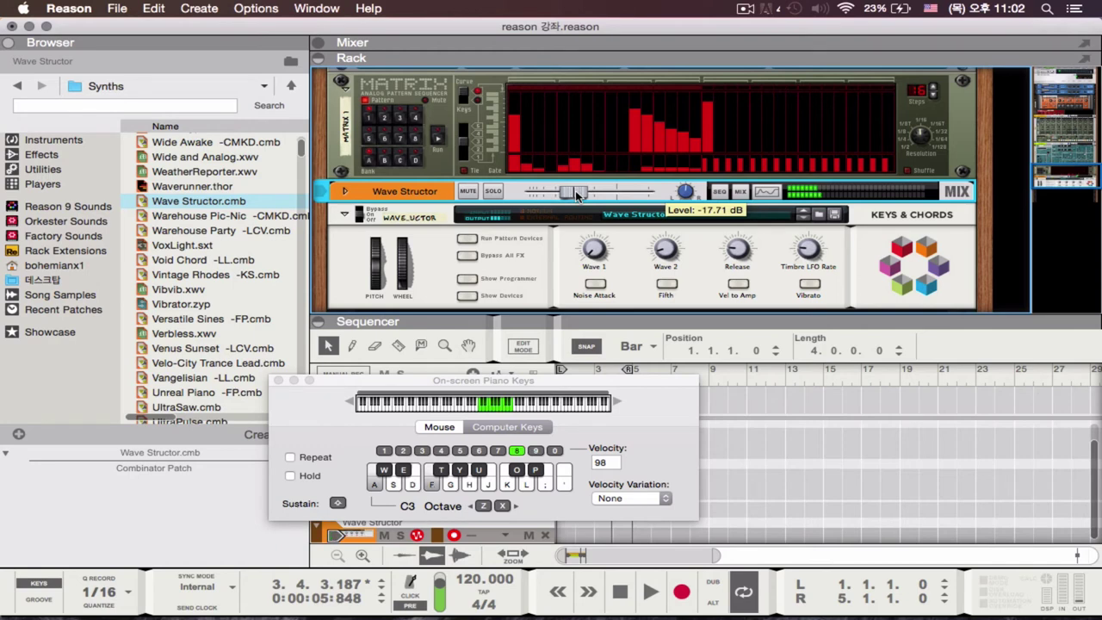
key("d")
key("s")
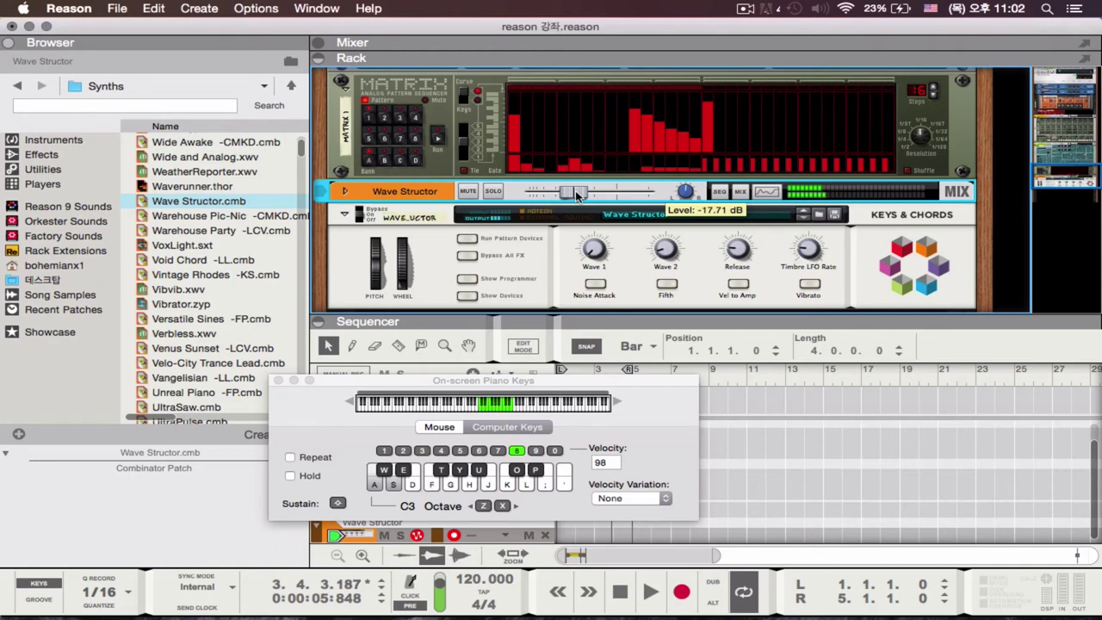
key("d")
key("f")
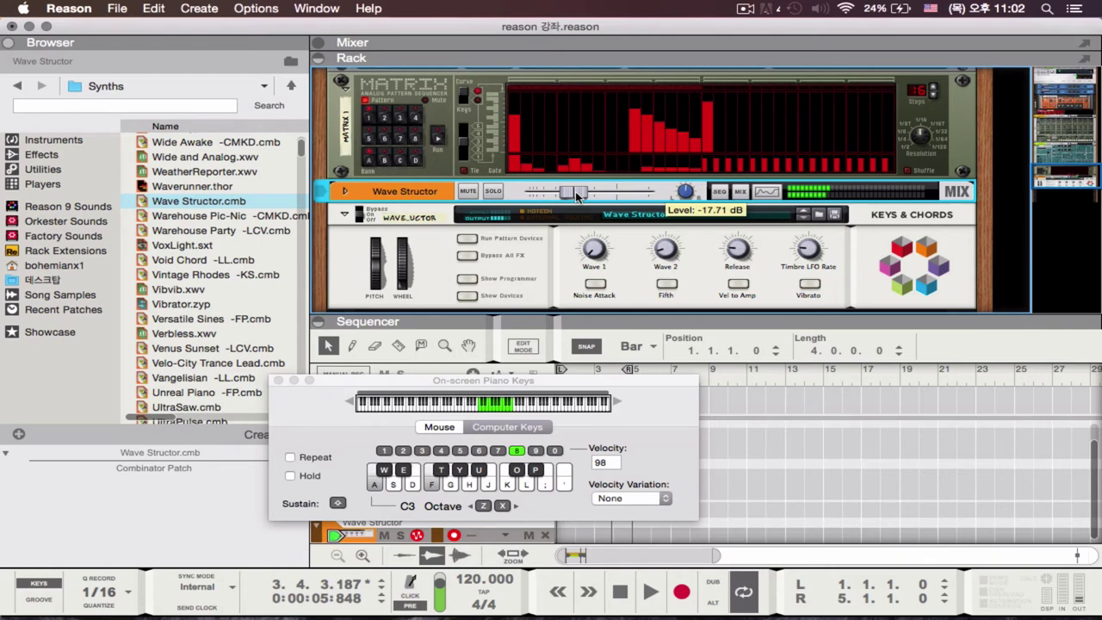
key("g")
key("f")
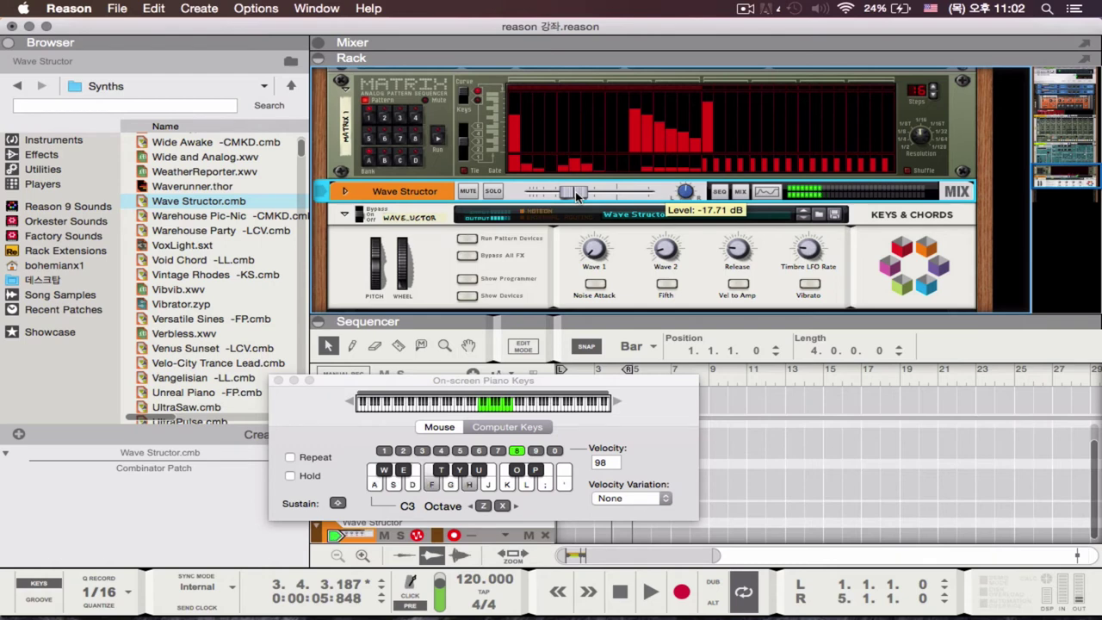
key("d")
key("f")
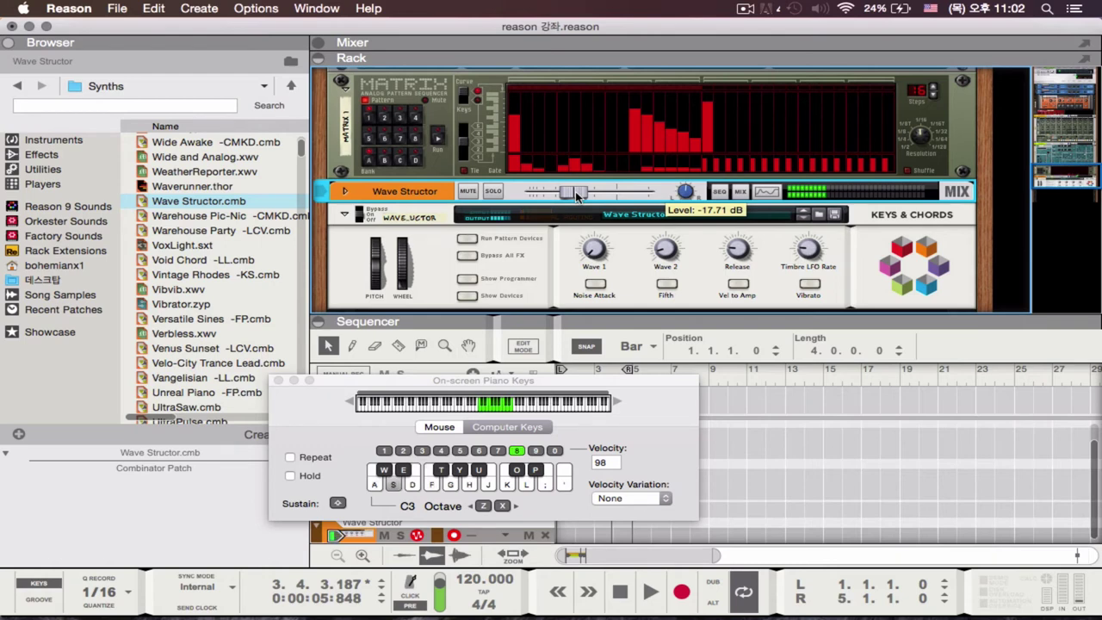
key("d")
key("a")
key("a")
key("d")
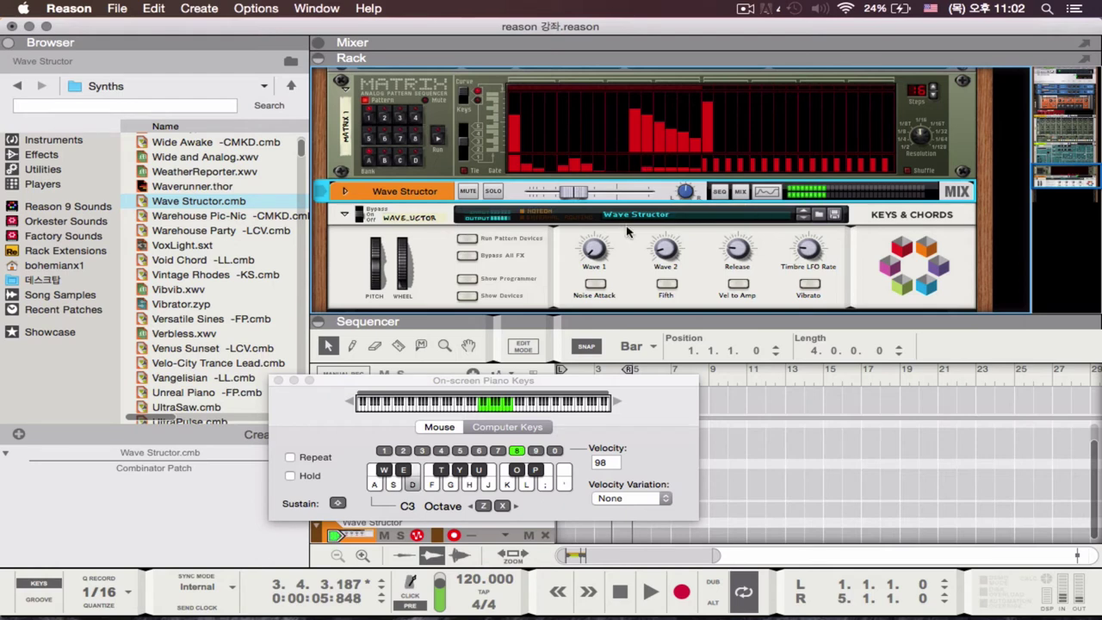
scroll(627, 230, "down", 5)
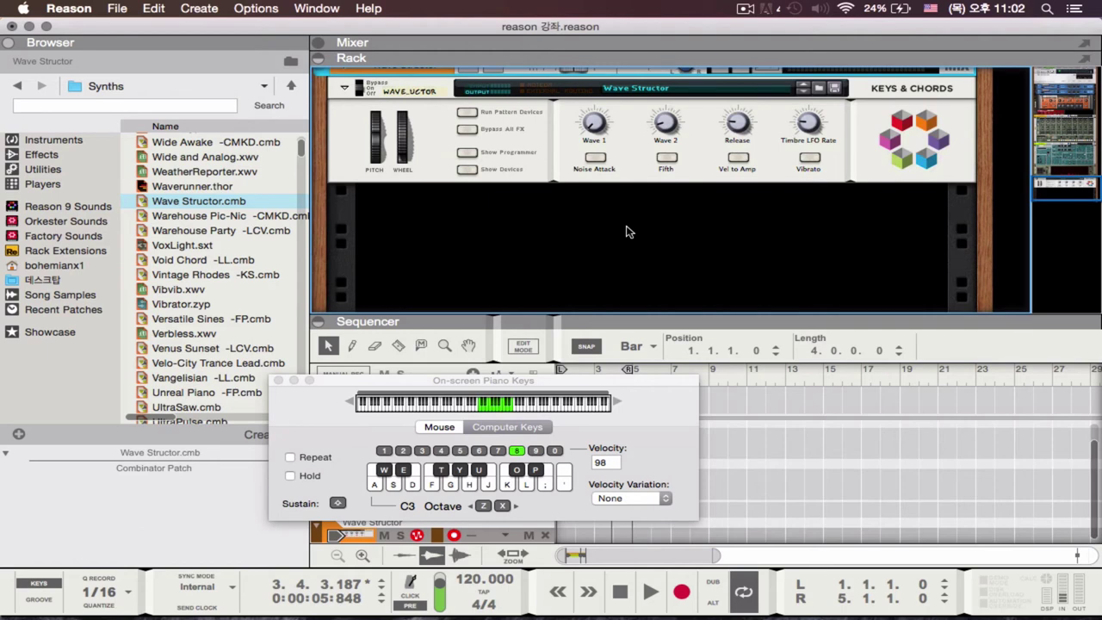
key("d")
key("s")
Step: Add the Scales & Chords player device to the Wave Structor instrument in the rack
scroll(543, 222, "up", 3)
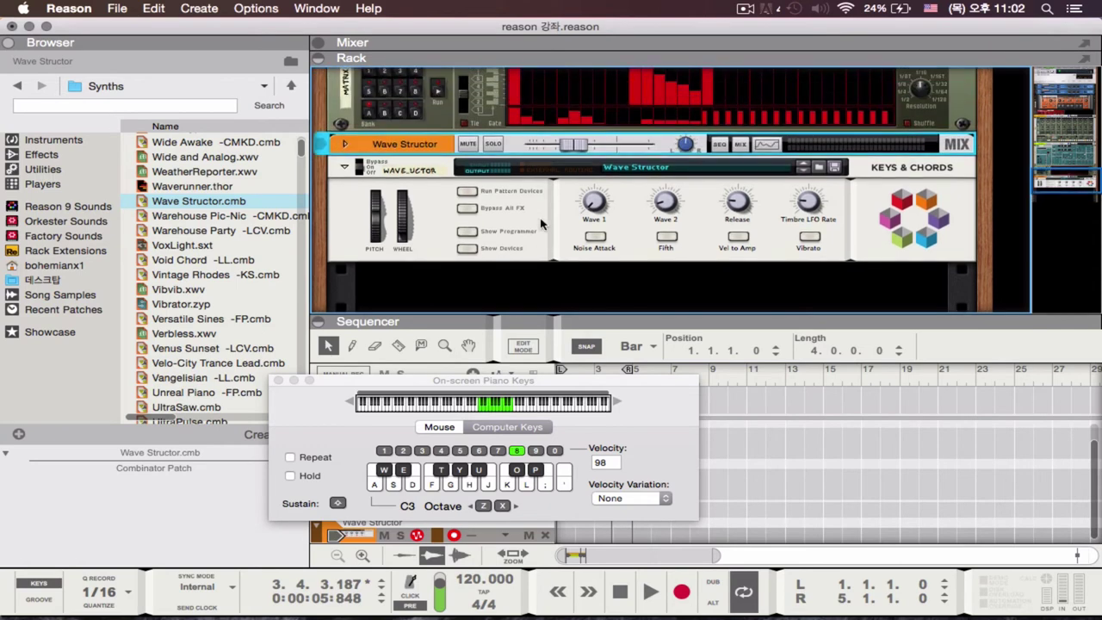
scroll(543, 223, "up", 2)
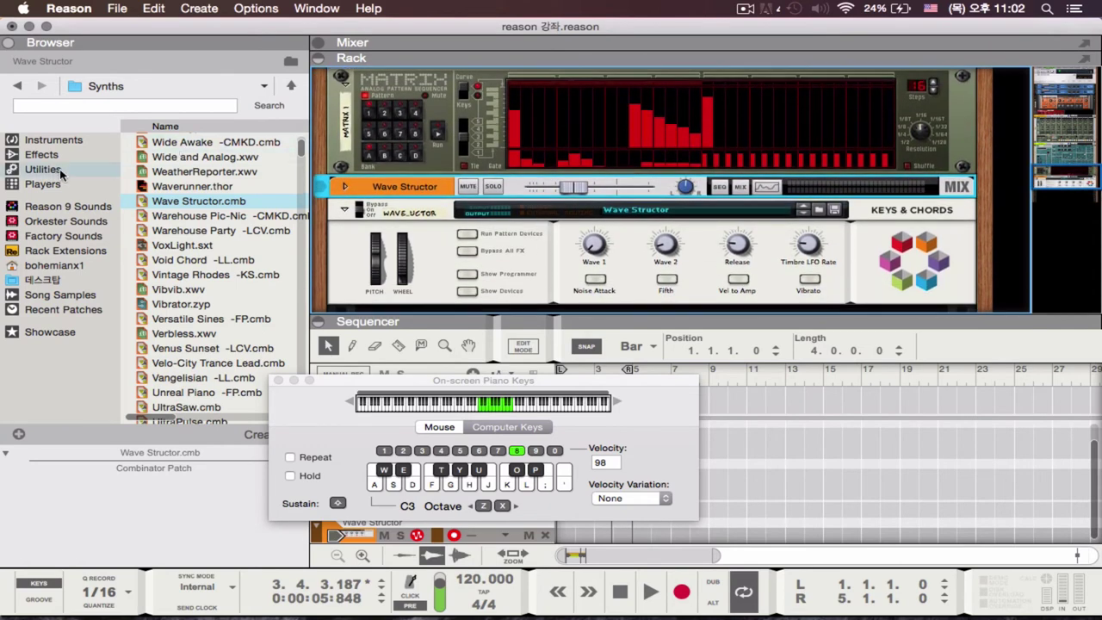
left_click(64, 184)
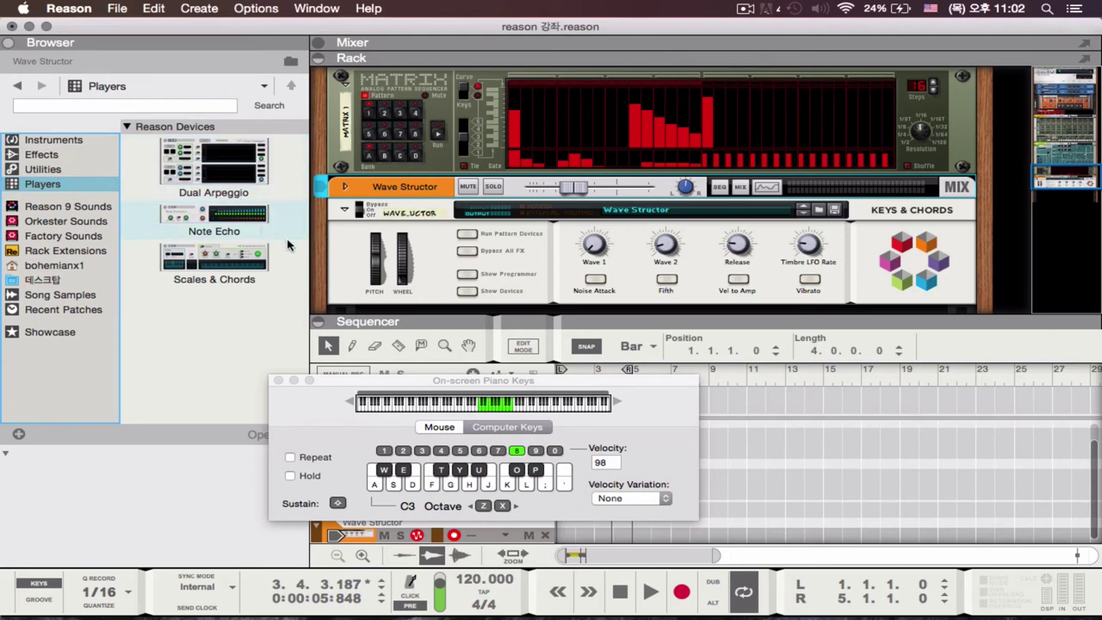
scroll(443, 282, "down", 2)
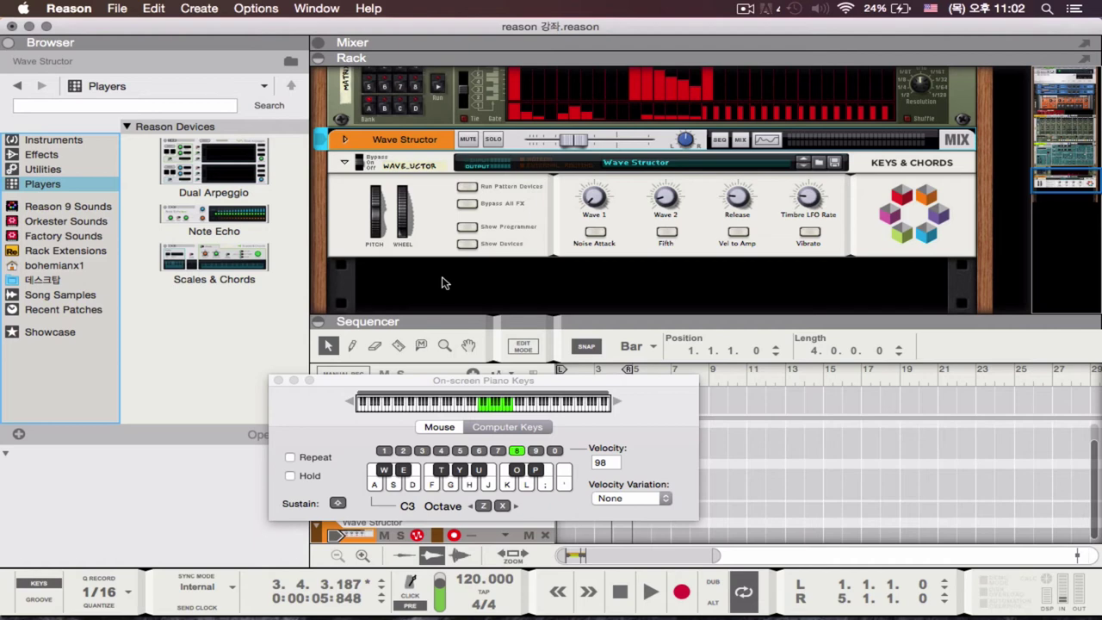
left_click(238, 255)
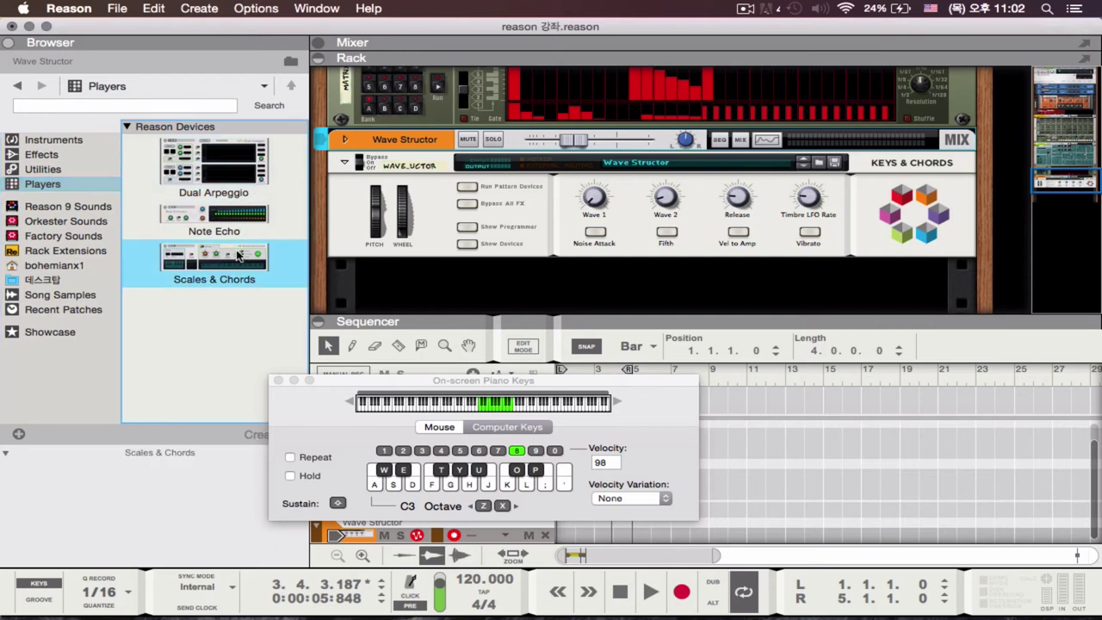
mouse_move(233, 257)
left_mouse_down()
mouse_move(436, 203)
mouse_move(217, 277)
mouse_move(413, 211)
mouse_move(510, 218)
left_mouse_up()
left_click_drag(552, 211, 552, 213)
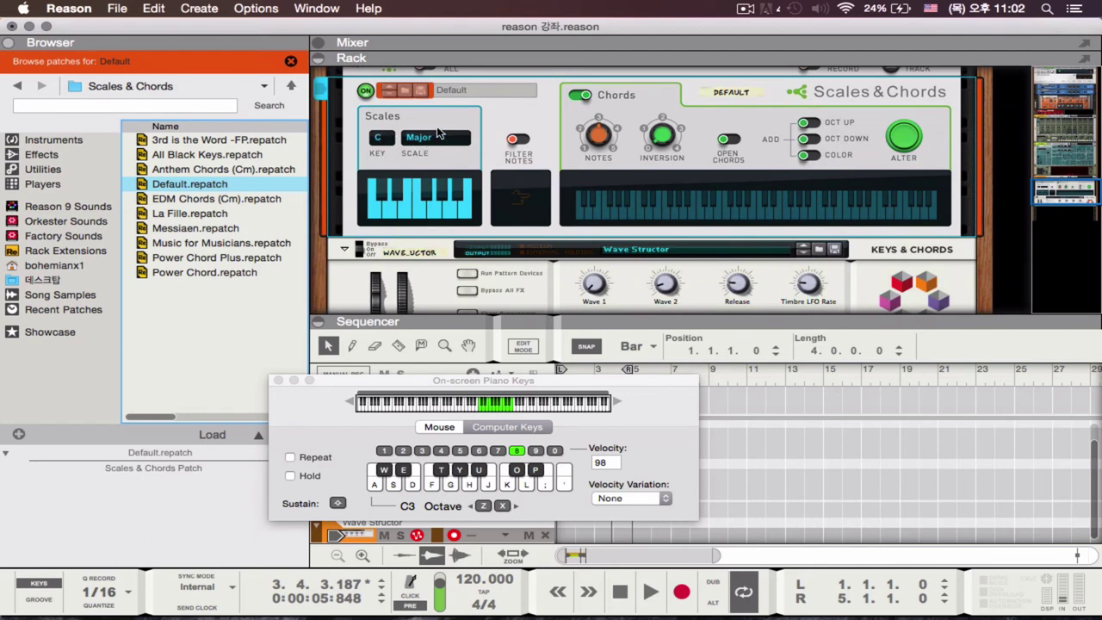
Step: View the Scales & Chords key choices, keep C, and play the C major scale upward to audition each chord
left_click(381, 138)
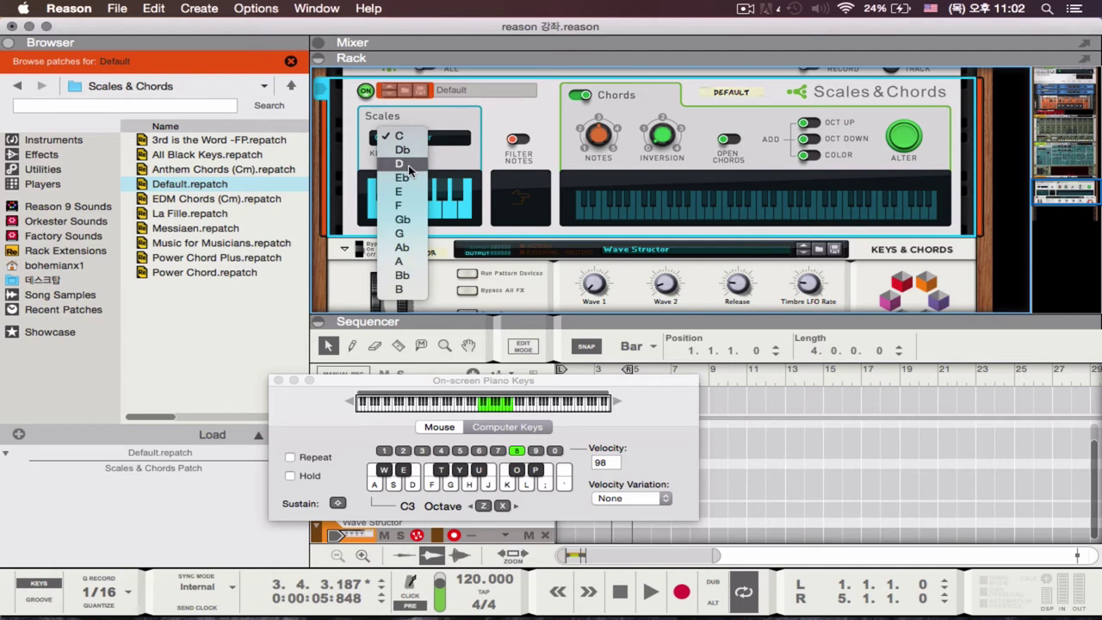
left_click(458, 167)
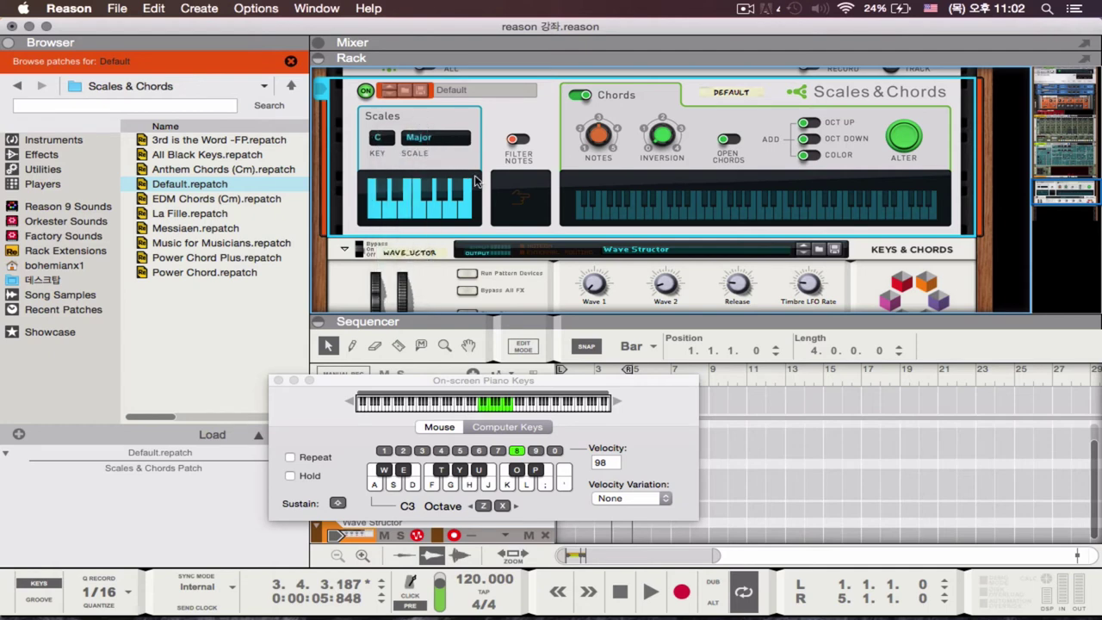
key("a")
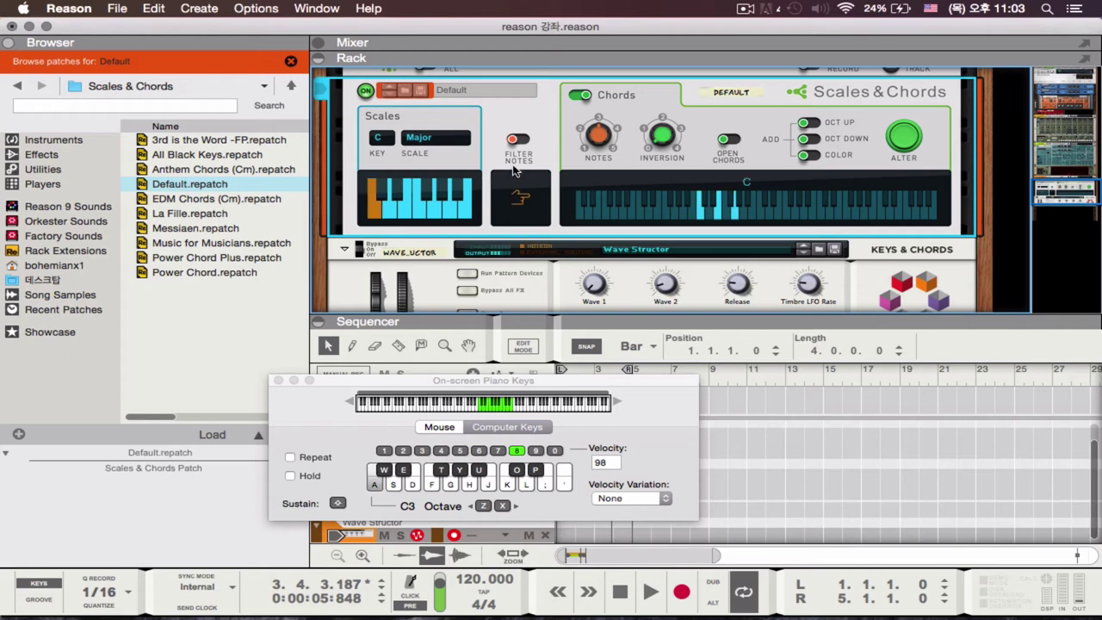
key("a")
key("s")
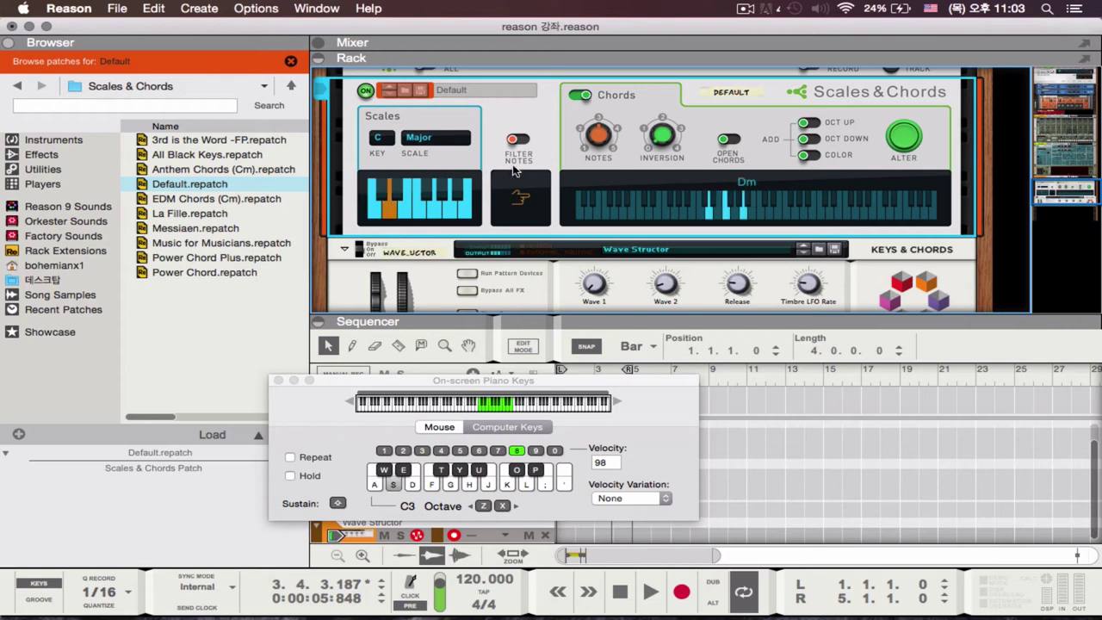
key("d")
key("f")
key("g")
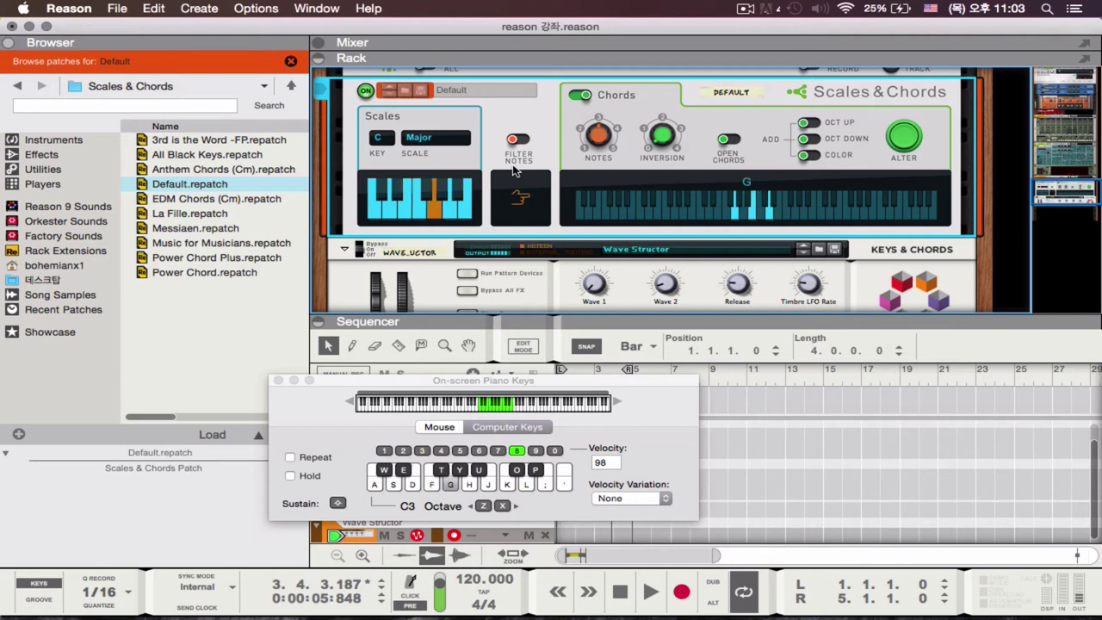
key("h")
key("j")
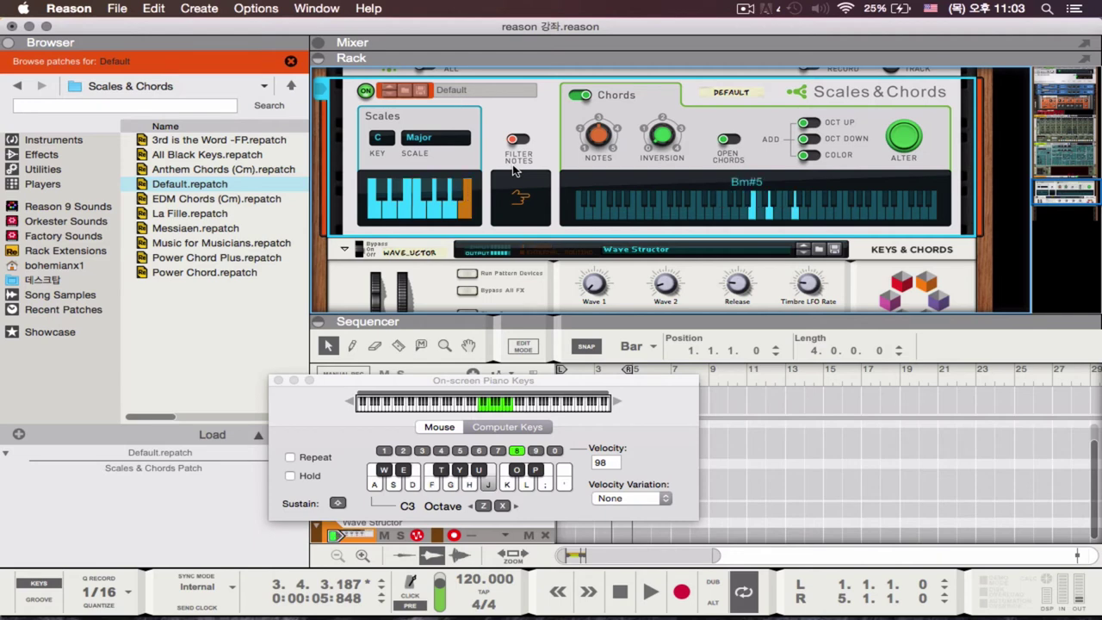
key("k")
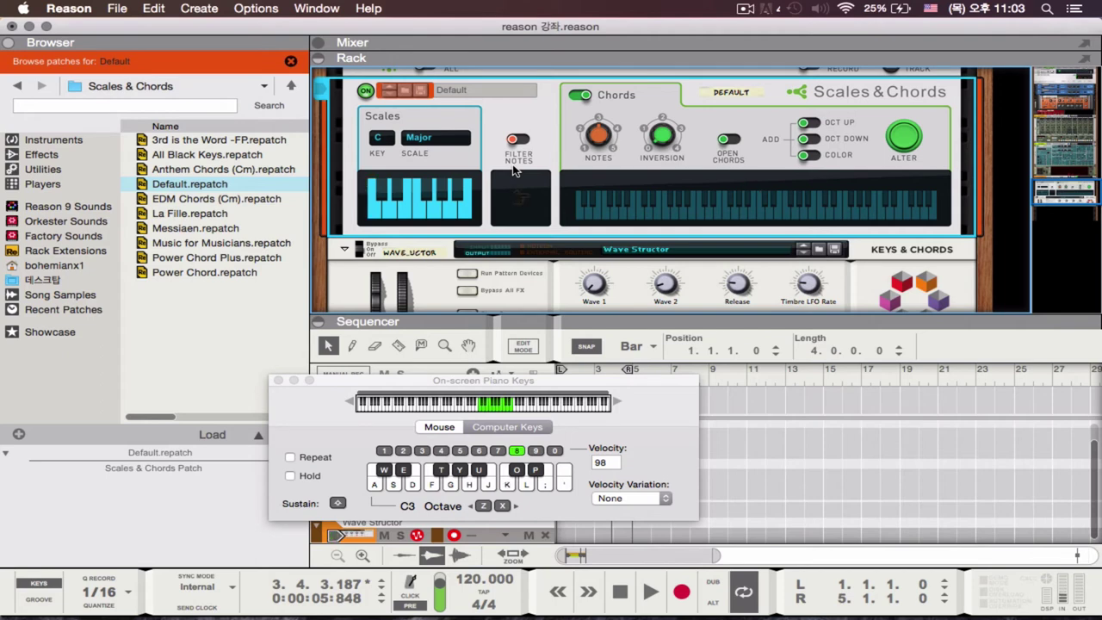
Step: Improvise chord progressions by playing single notes from C to A through Scales & Chords
key("a")
key("d")
key("a")
key("s")
key("d")
key("f")
key("a")
key("s")
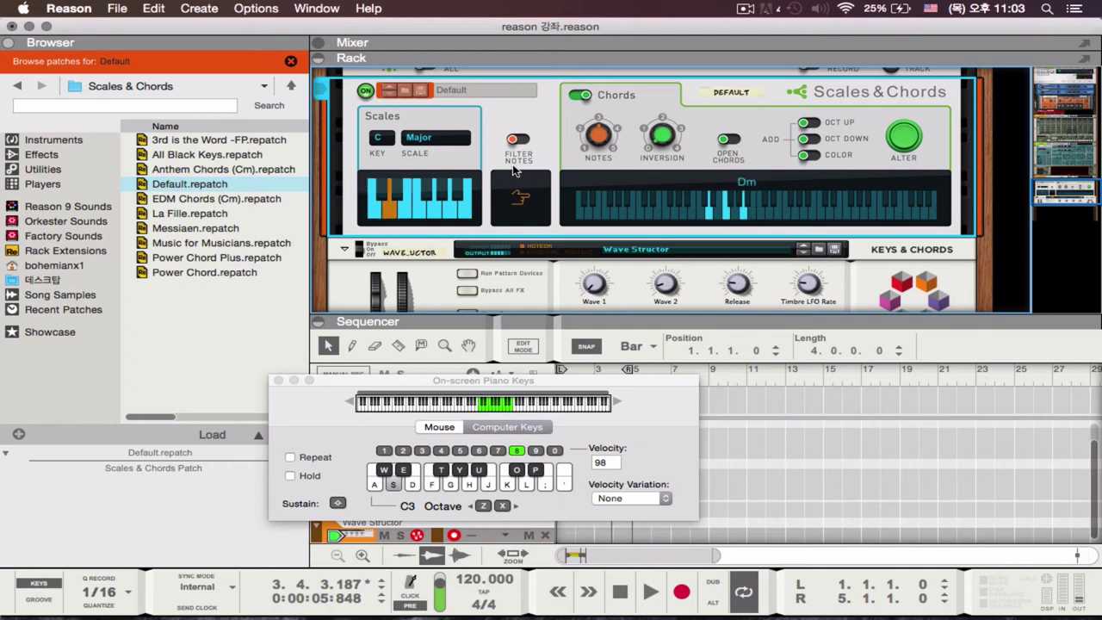
key("d")
key("f")
key("h")
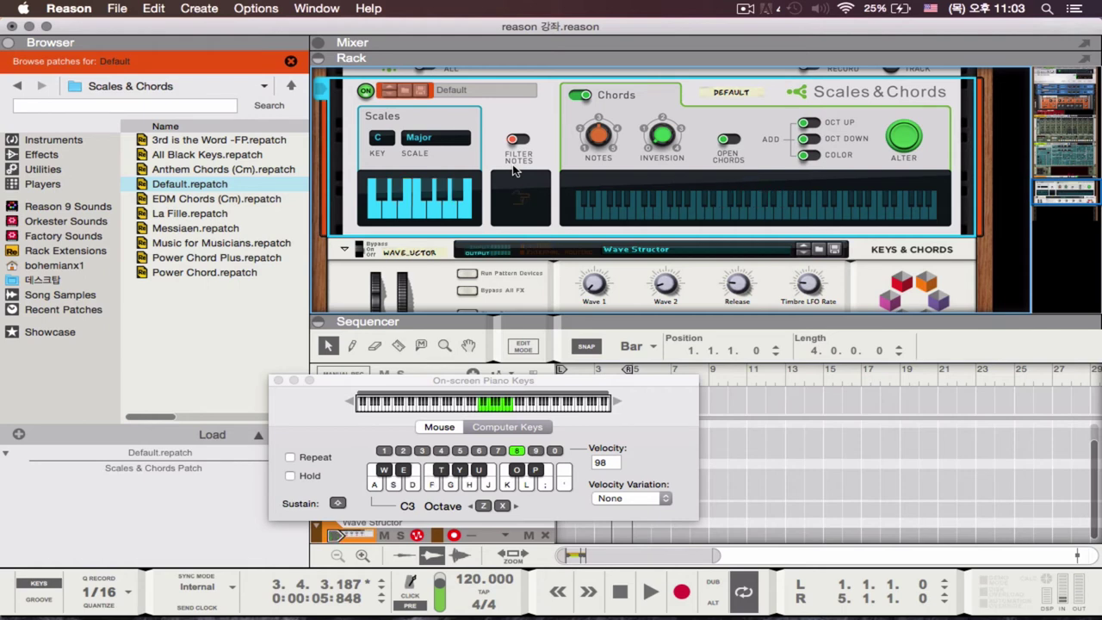
key("a")
key("s")
key("d")
key("f")
key("s")
key("d")
key("f")
key("a")
key("d")
key("f")
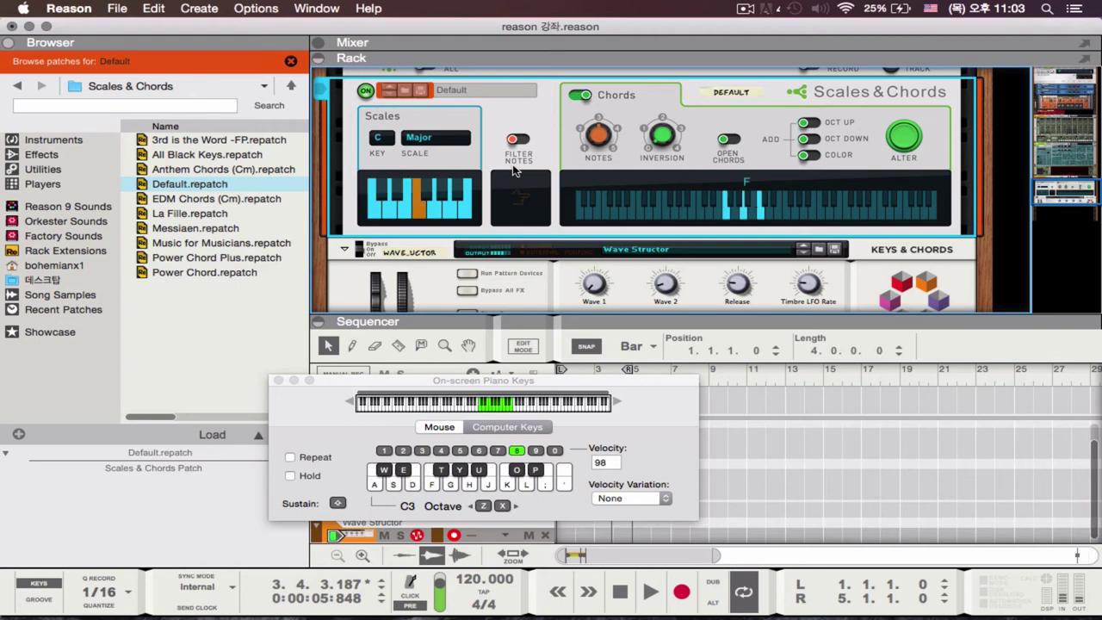
key("g")
key("h")
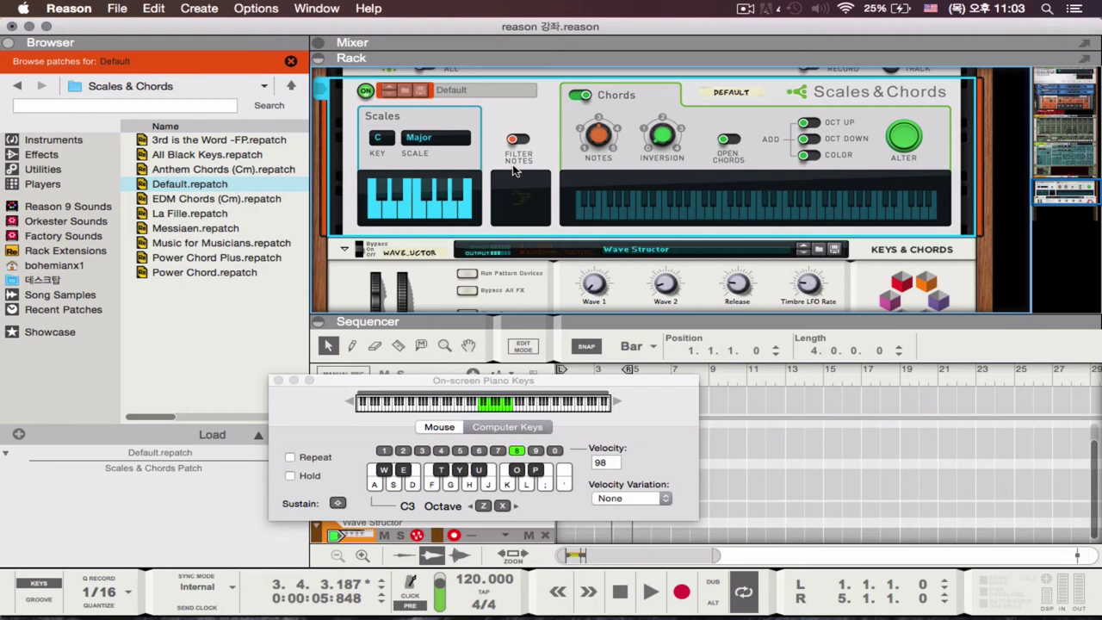
key("d")
key("s")
Step: Start song playback and play a C chord along with it through Scales & Chords
key("space")
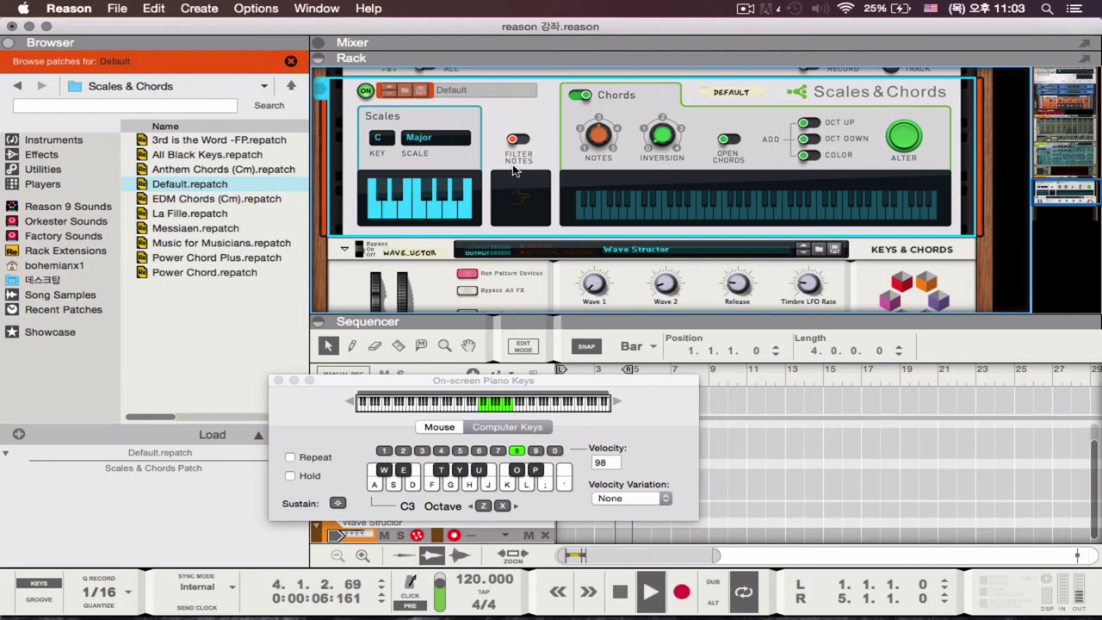
key("a")
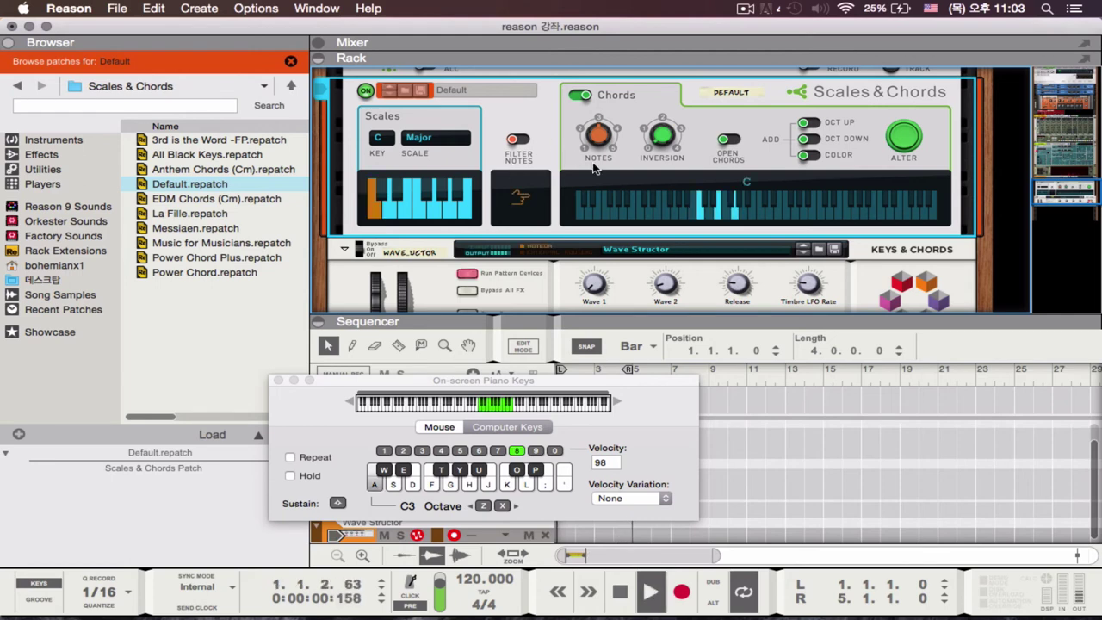